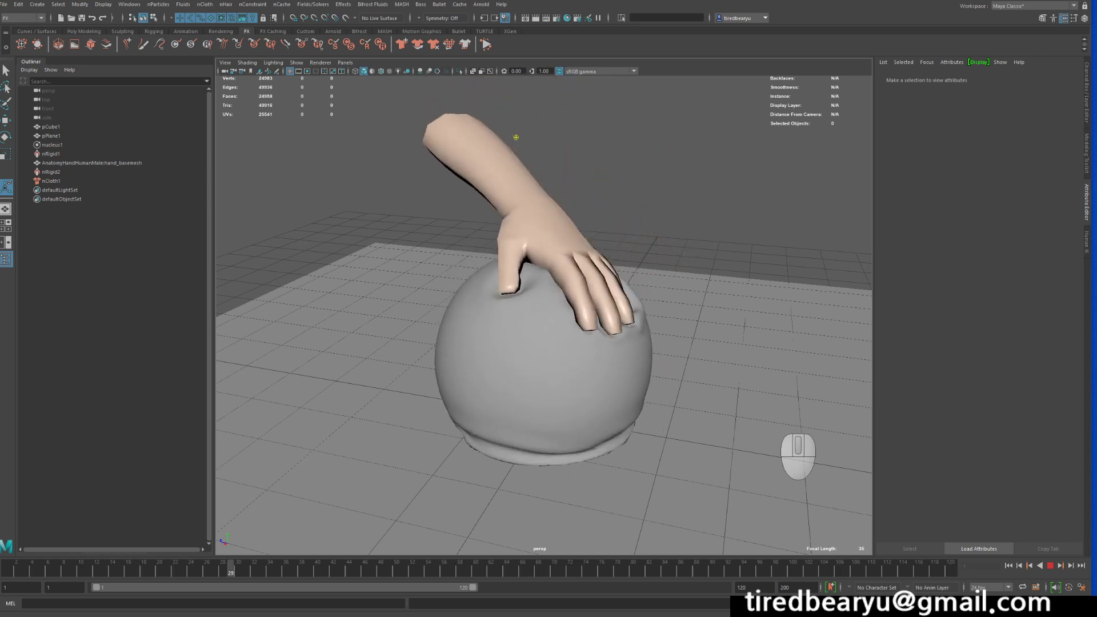
Stop playback and save the current scene, accepting the student version notice.
click(1051, 566)
click(1053, 567)
alt+drag(758, 373, 753, 379)
key(ctrl+s)
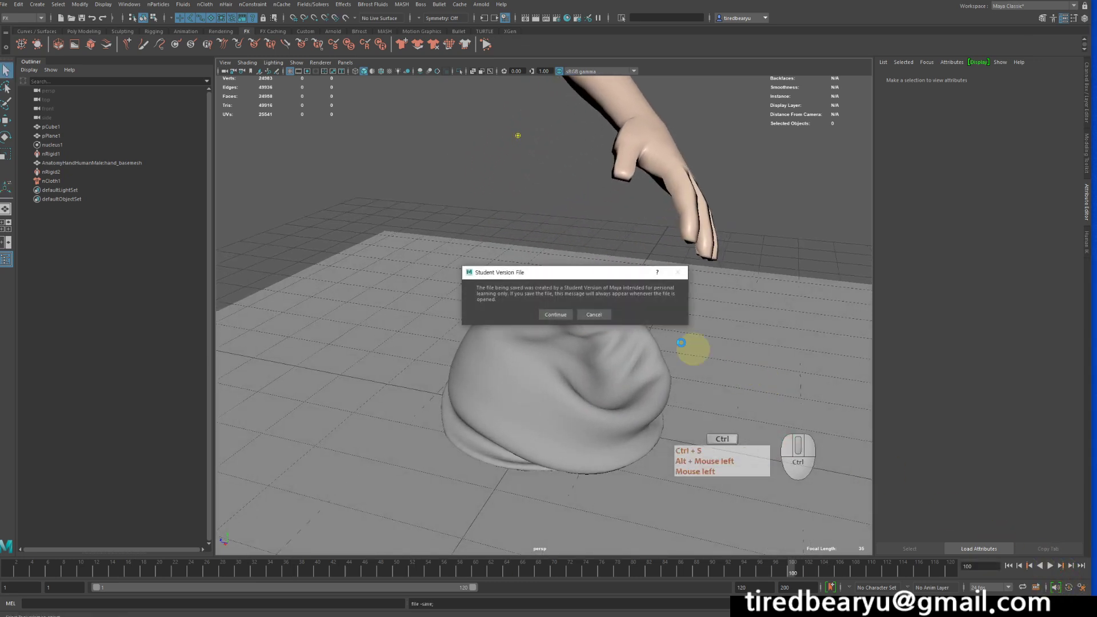
click(557, 313)
Create a new empty scene.
key(ctrl+n)
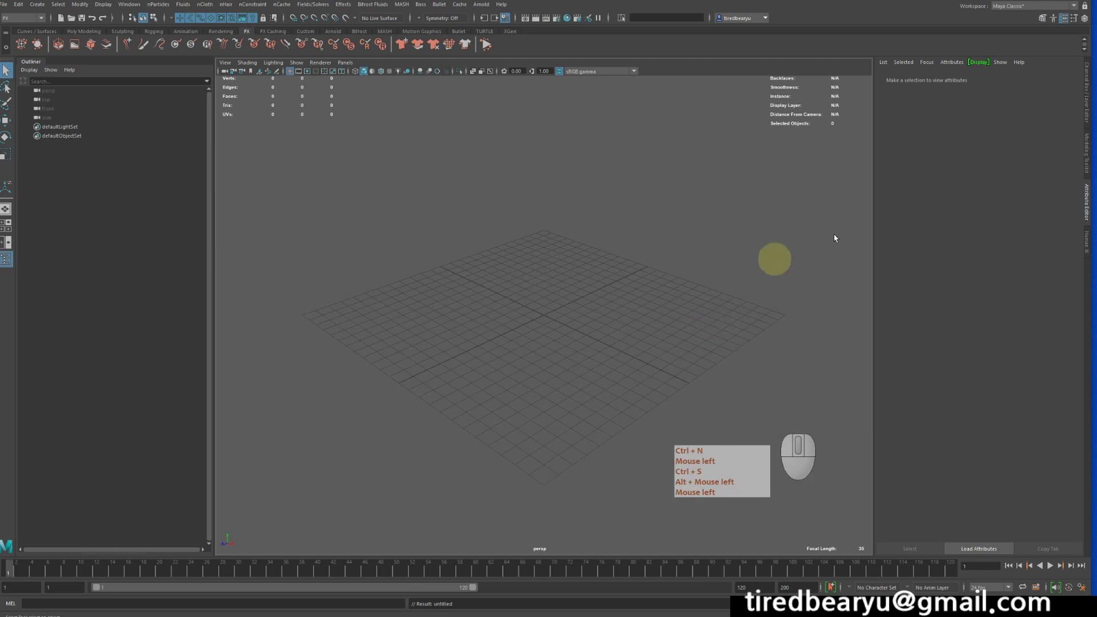
alt+drag(628, 277, 615, 284)
alt+middle_drag(615, 284, 642, 311)
alt+drag(642, 310, 709, 304)
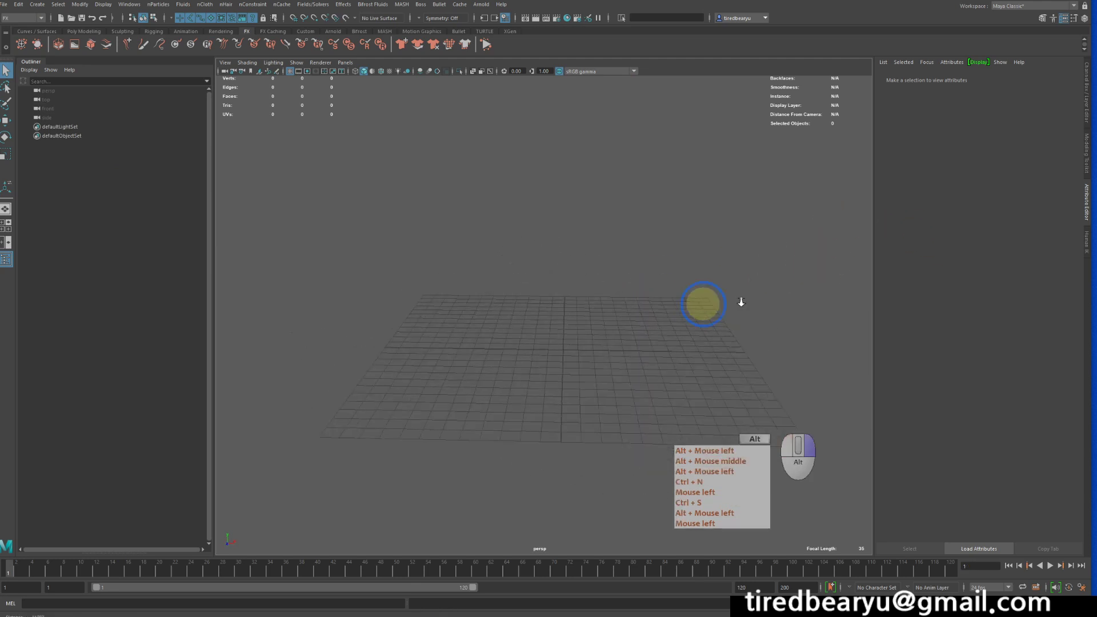
alt+right_drag(720, 304, 736, 285)
alt+middle_drag(737, 286, 715, 255)
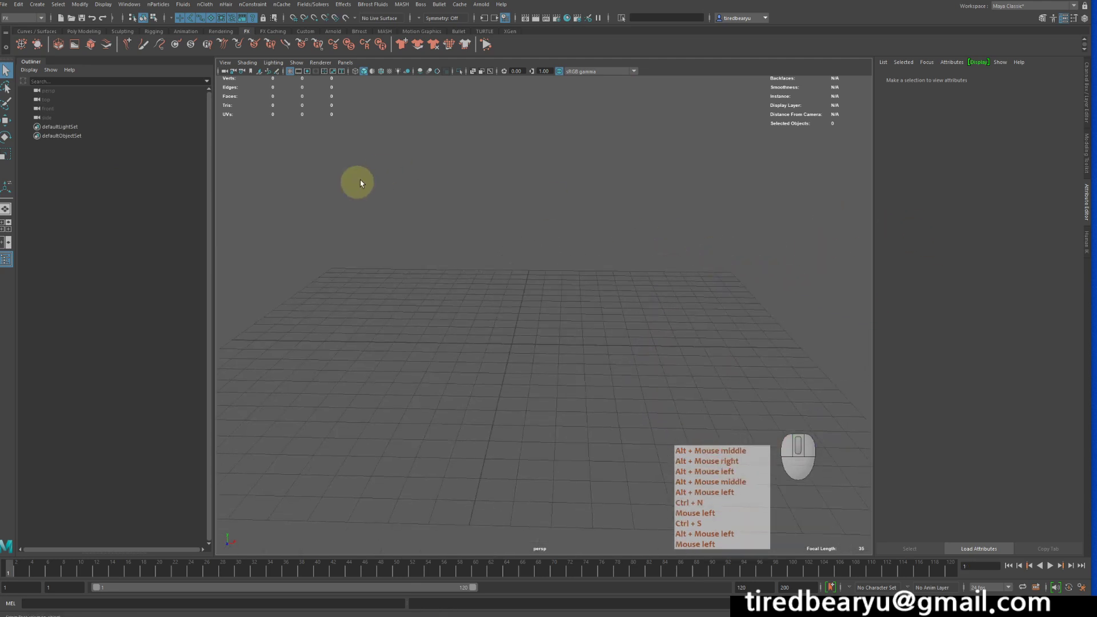
Create a polygon plane and scale it up to serve as the ground.
click(103, 4)
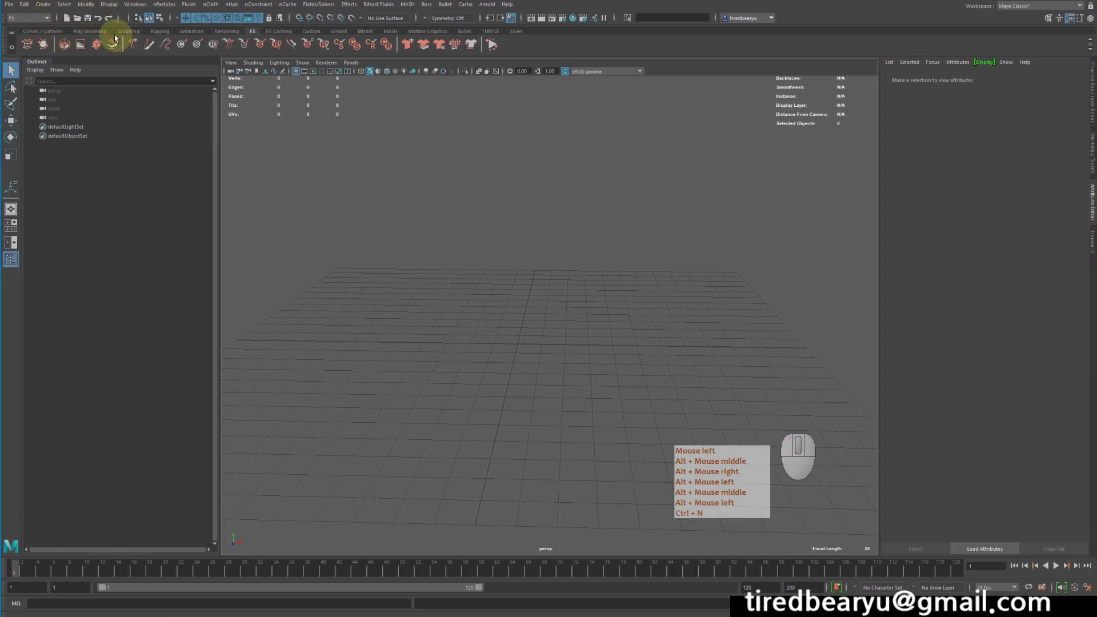
click(93, 32)
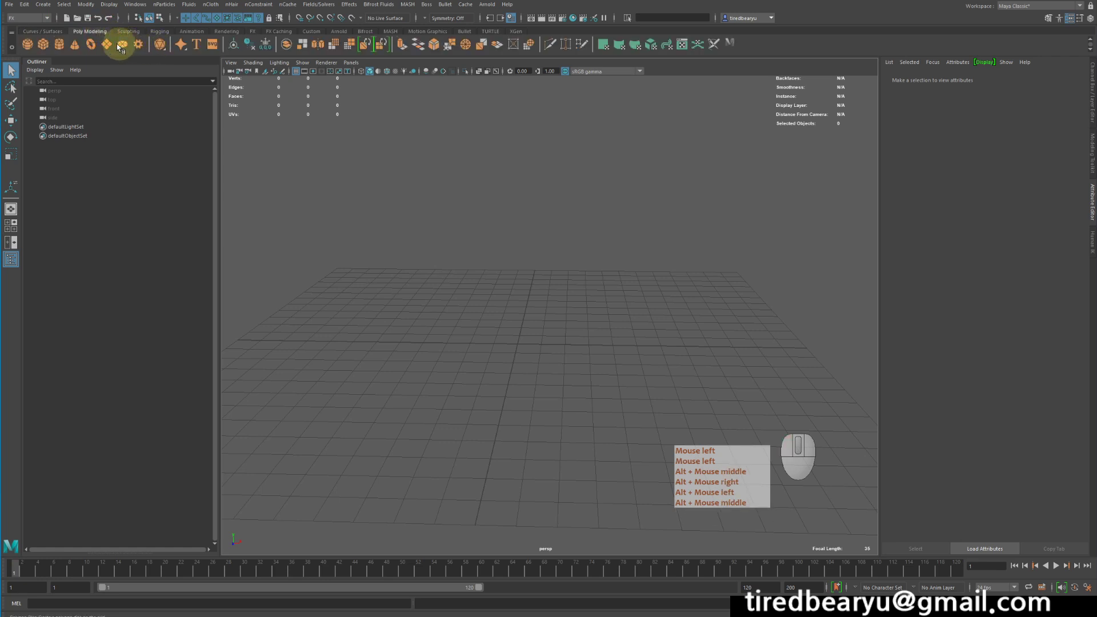
click(108, 45)
alt+drag(386, 251, 398, 263)
key(r)
middle_drag(400, 264, 668, 268)
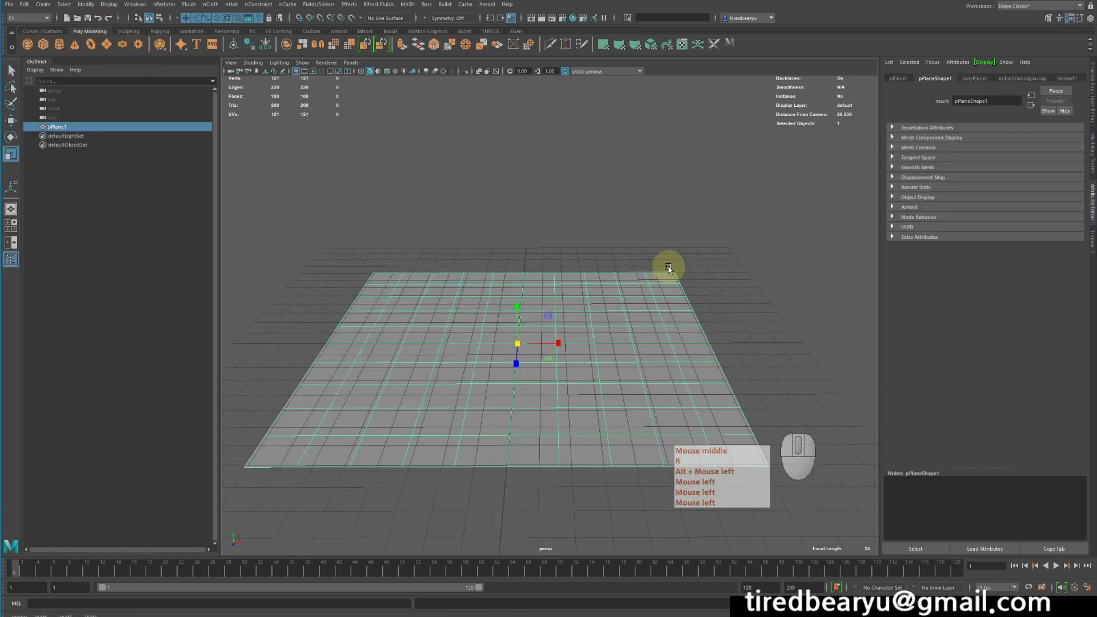
key(q)
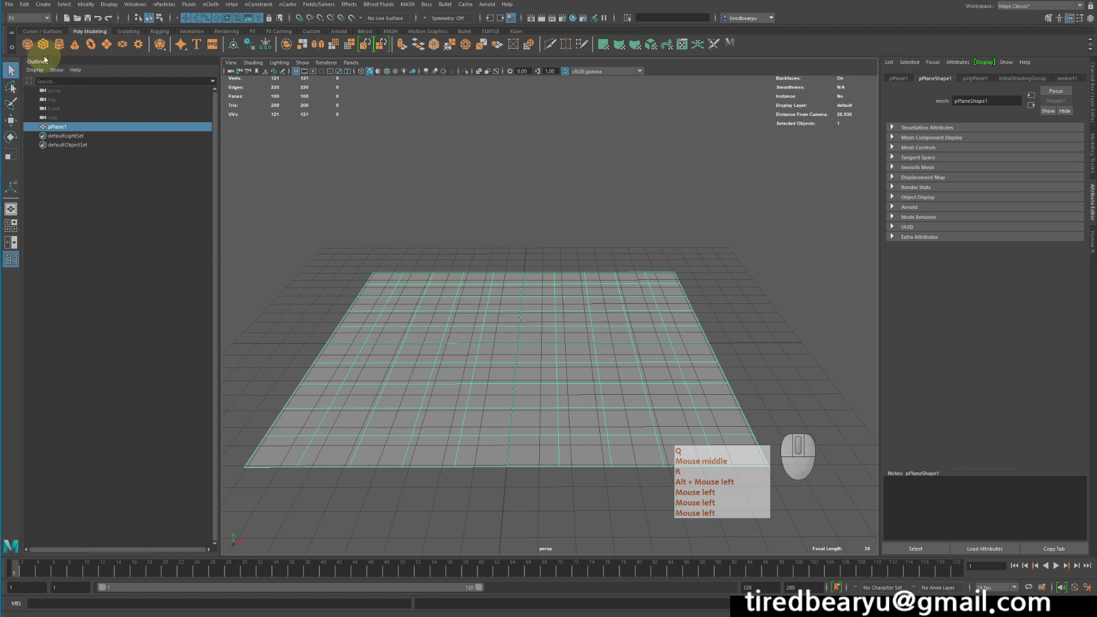
Create a polygon sphere and move it up above the plane.
click(27, 45)
key(w)
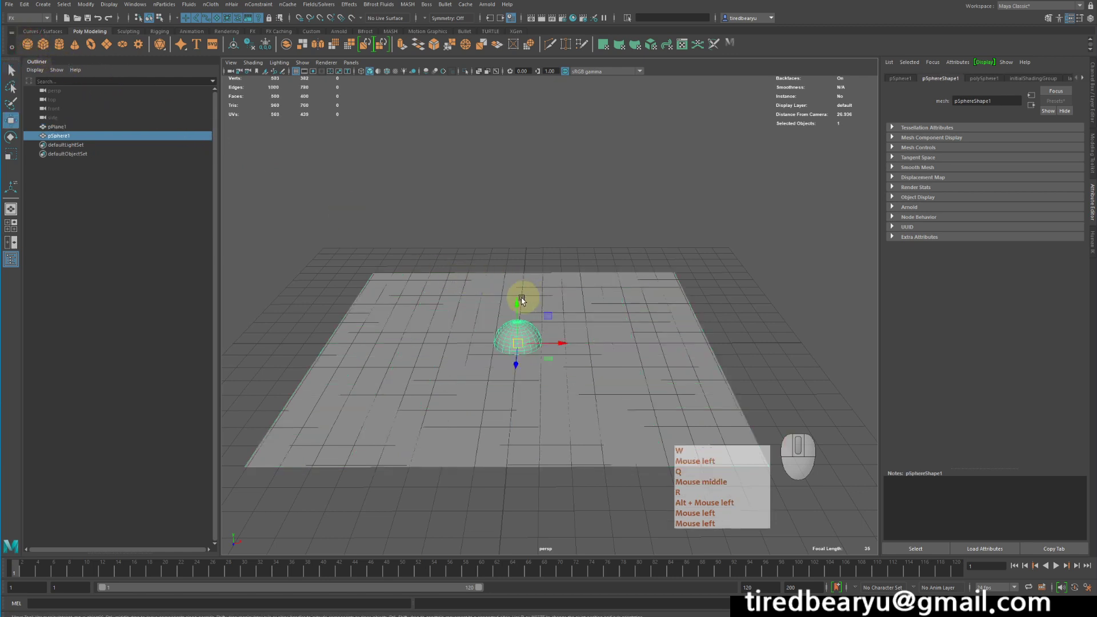
drag(522, 300, 517, 282)
key(f)
alt+drag(534, 228, 574, 265)
alt+right_drag(574, 264, 628, 144)
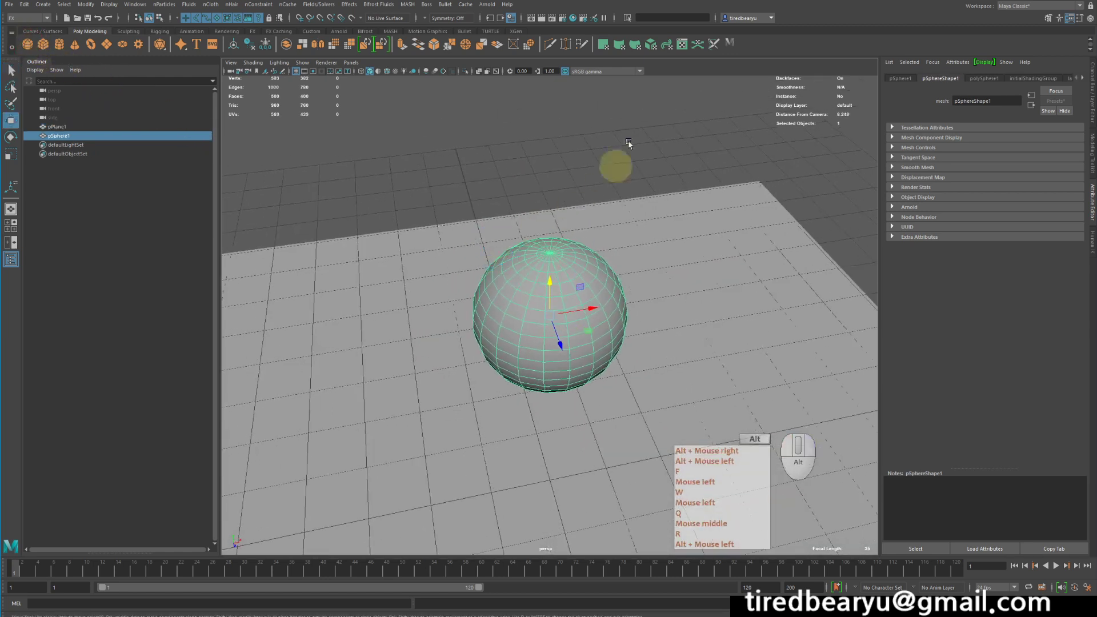
Try to edit the sphere's top pole area.
click(623, 238)
click(574, 280)
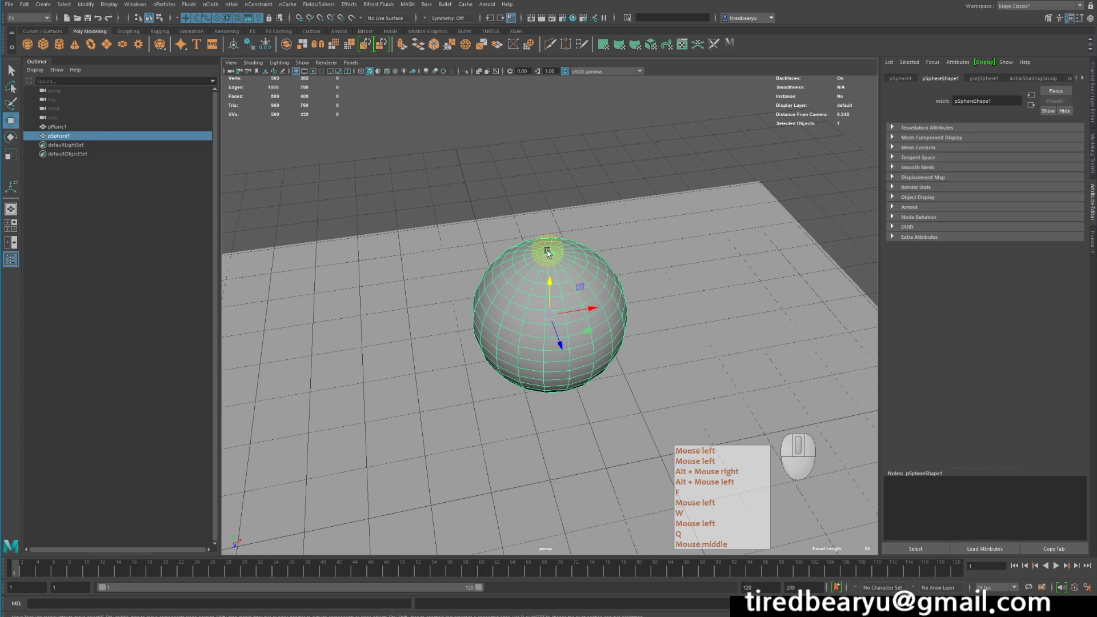
alt+drag(547, 252, 523, 252)
alt+right_drag(522, 252, 548, 203)
alt+drag(576, 215, 574, 241)
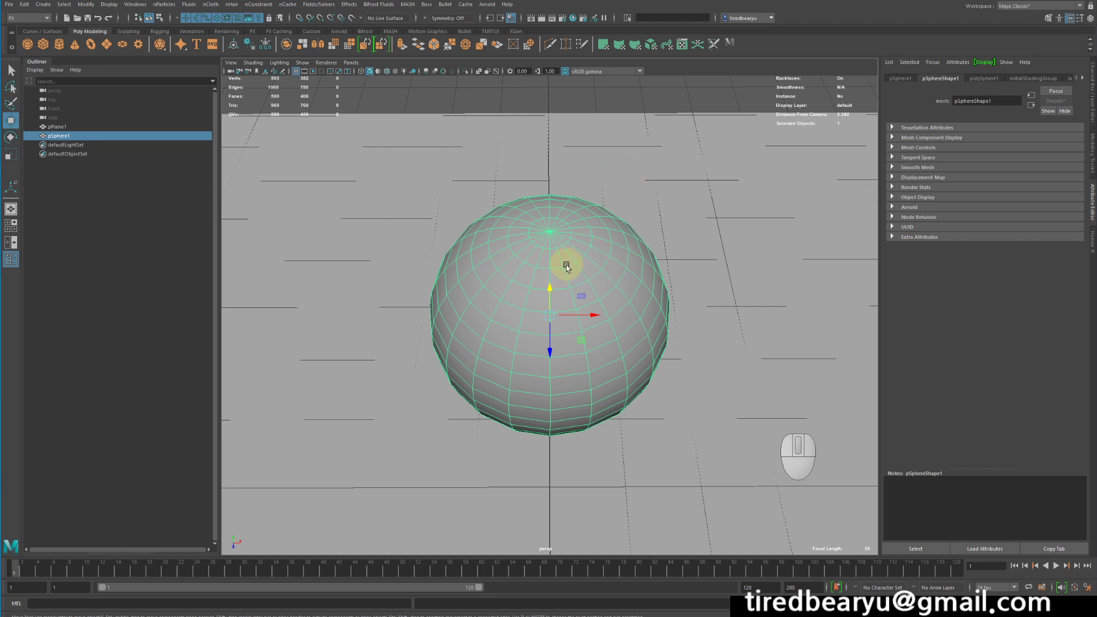
right_drag(555, 232, 637, 226)
click(547, 230)
key(w)
click(556, 206)
alt+drag(705, 259, 583, 245)
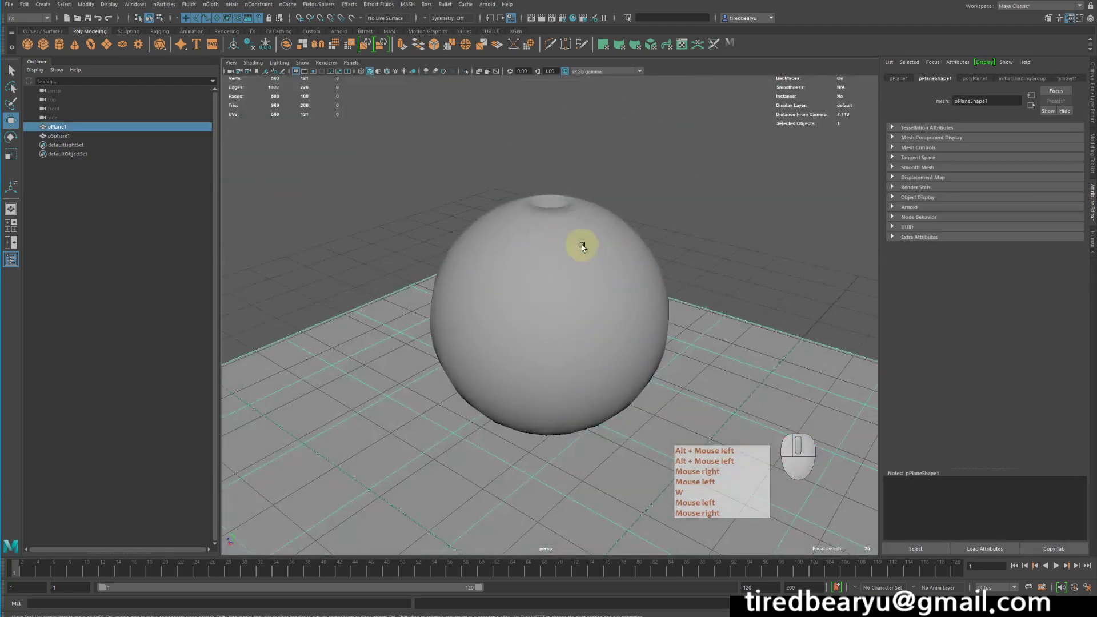
Undo the last three sphere edits.
click(582, 246)
key(z)
key(z)
key(z)
key(z)
key(z)
key(z)
right_click(666, 233)
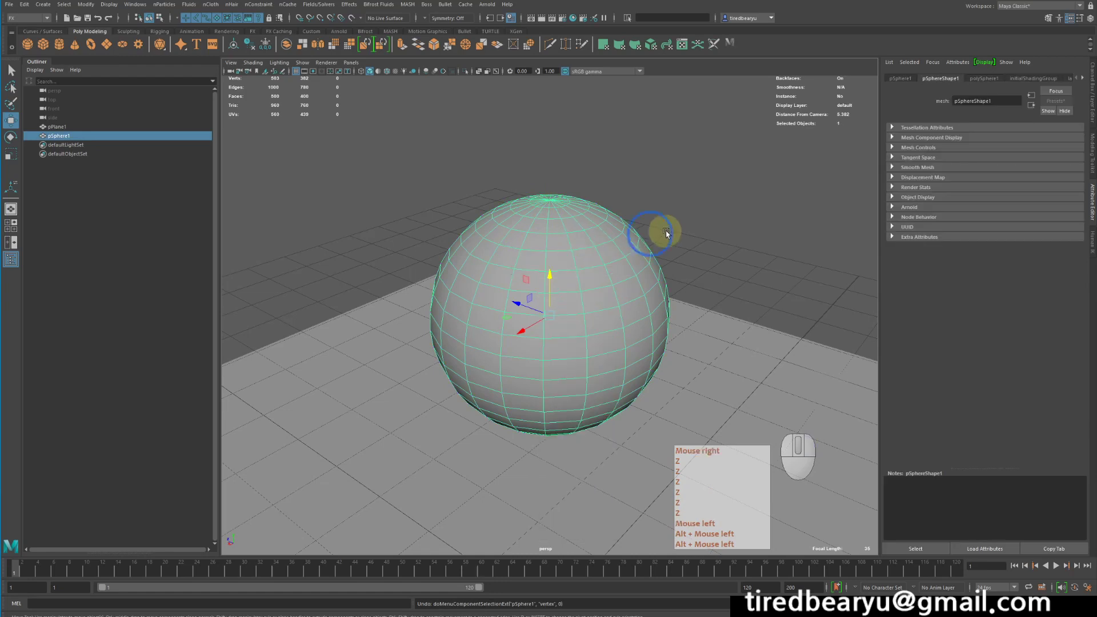
Select the sphere and delete it.
click(665, 233)
click(594, 253)
key(Delete)
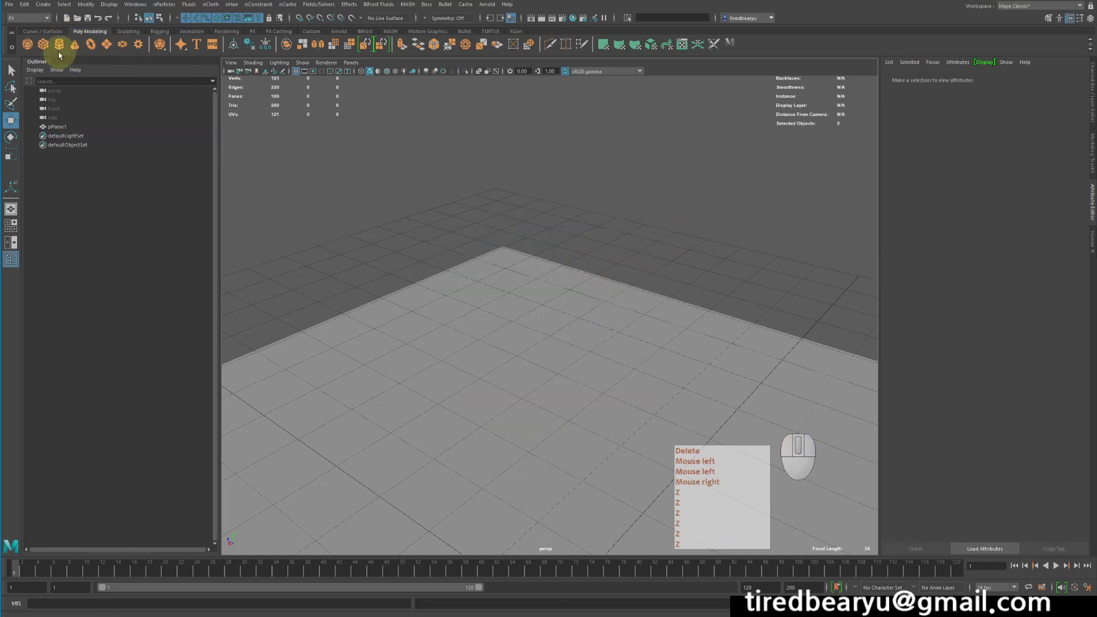
Create a polygon cube and move it up above the plane.
click(43, 44)
alt+drag(400, 226, 507, 234)
alt+right_drag(580, 228, 327, 252)
alt+middle_drag(572, 400, 642, 296)
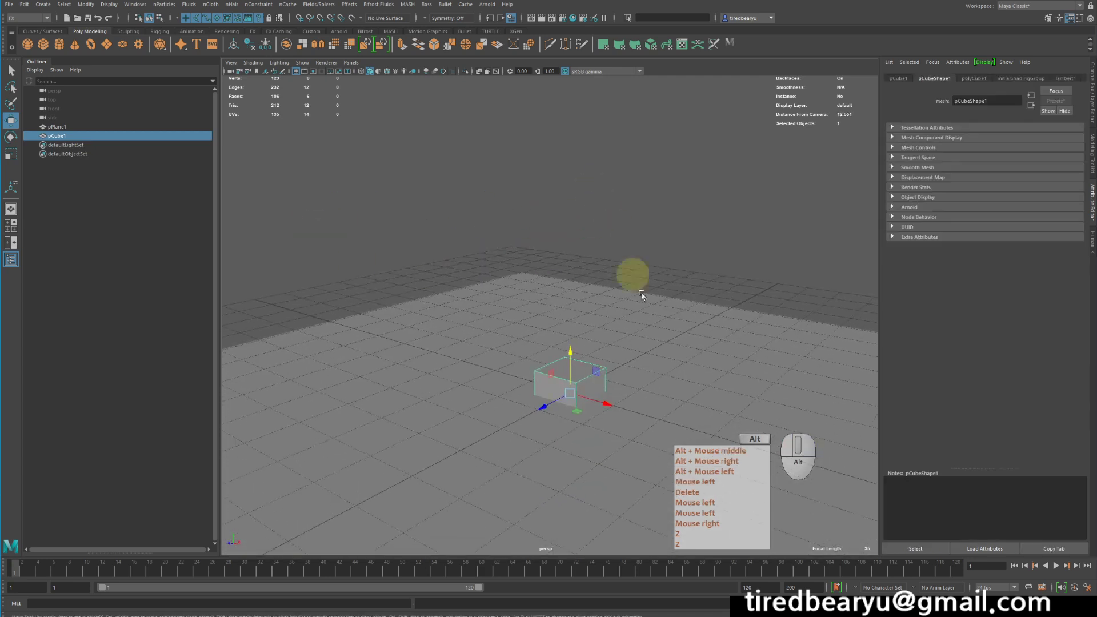
key(w)
drag(571, 353, 573, 292)
alt+drag(575, 290, 569, 303)
alt+right_drag(571, 302, 715, 323)
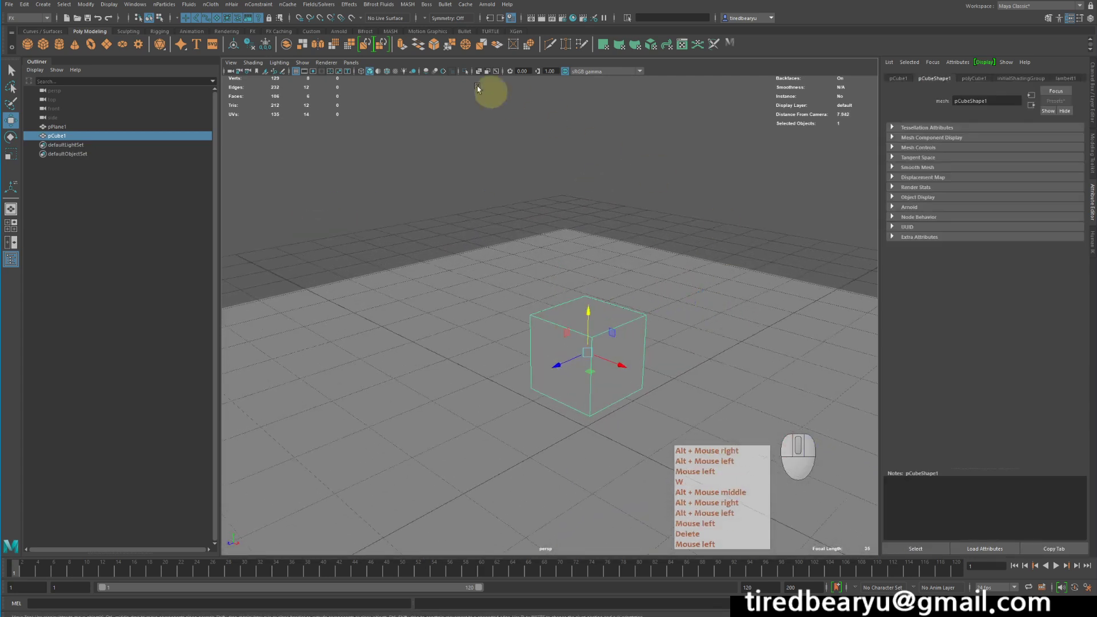
Smooth the cube and raise the smoothing divisions so it becomes a sphere.
click(333, 44)
alt+drag(631, 208, 686, 206)
alt+right_drag(685, 205, 744, 201)
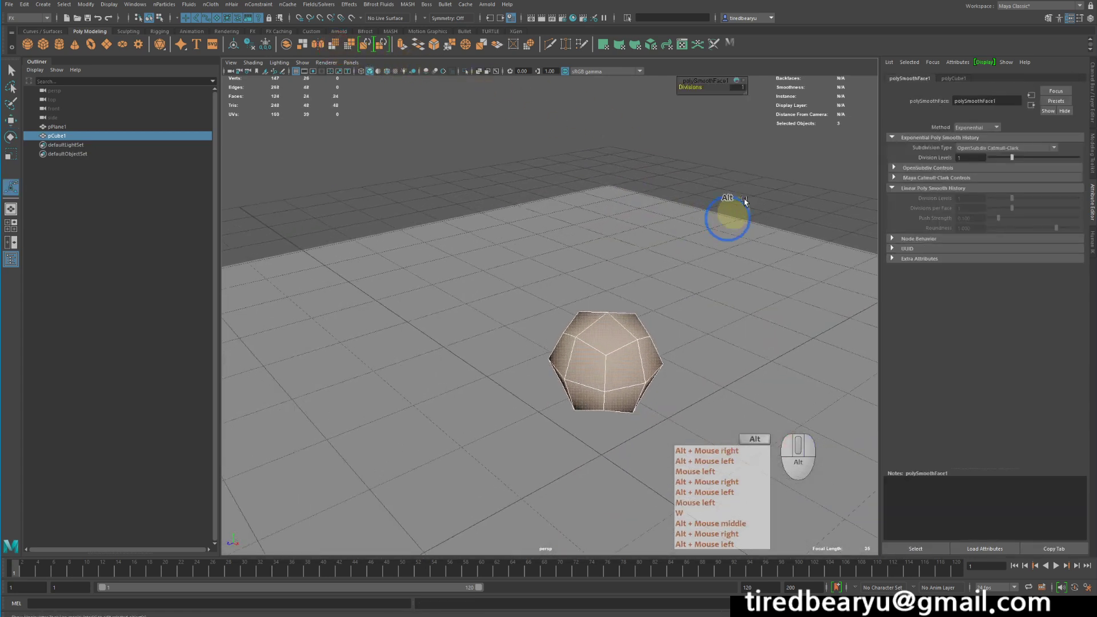
drag(691, 89, 700, 88)
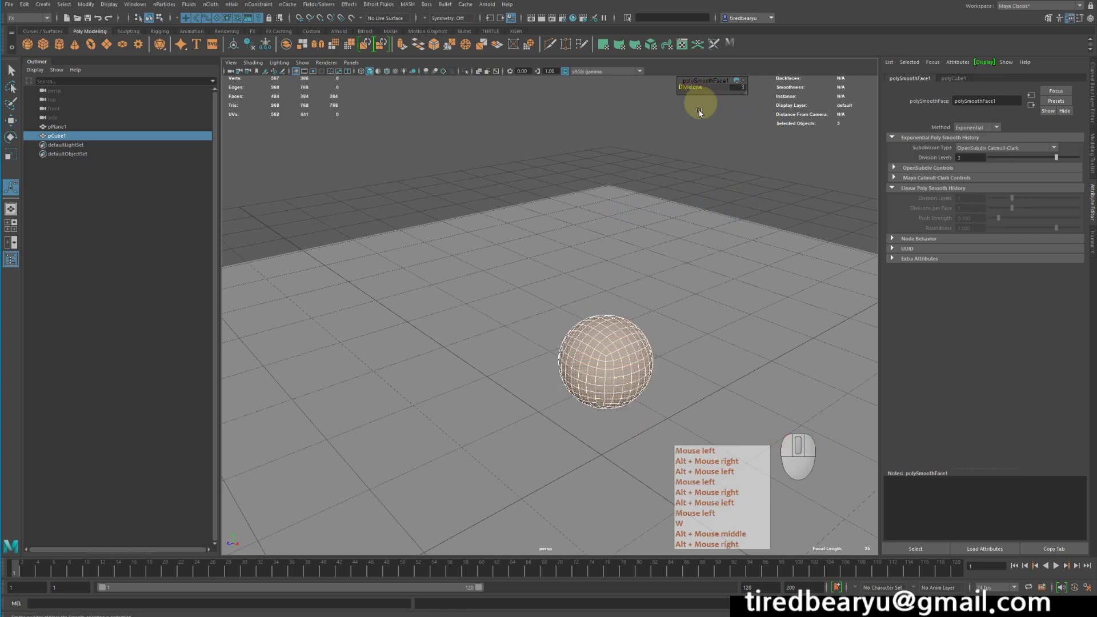
Scale down the smoothed sphere and position it just above the plane.
click(702, 231)
alt+drag(703, 231, 653, 282)
click(661, 399)
key(f)
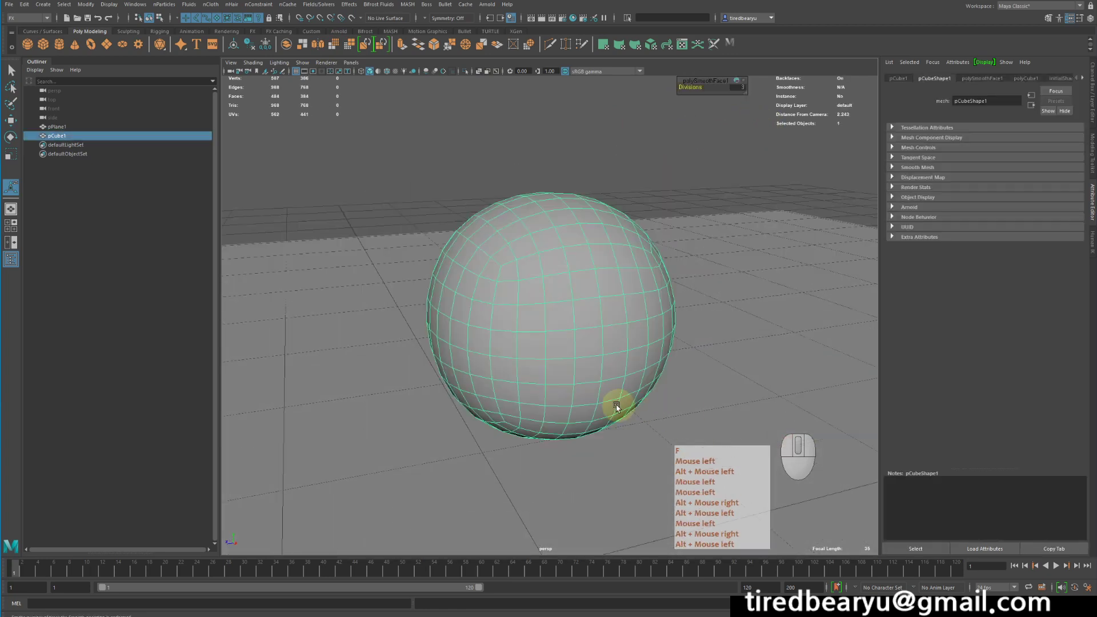
alt+drag(617, 406, 675, 416)
alt+right_drag(676, 417, 504, 388)
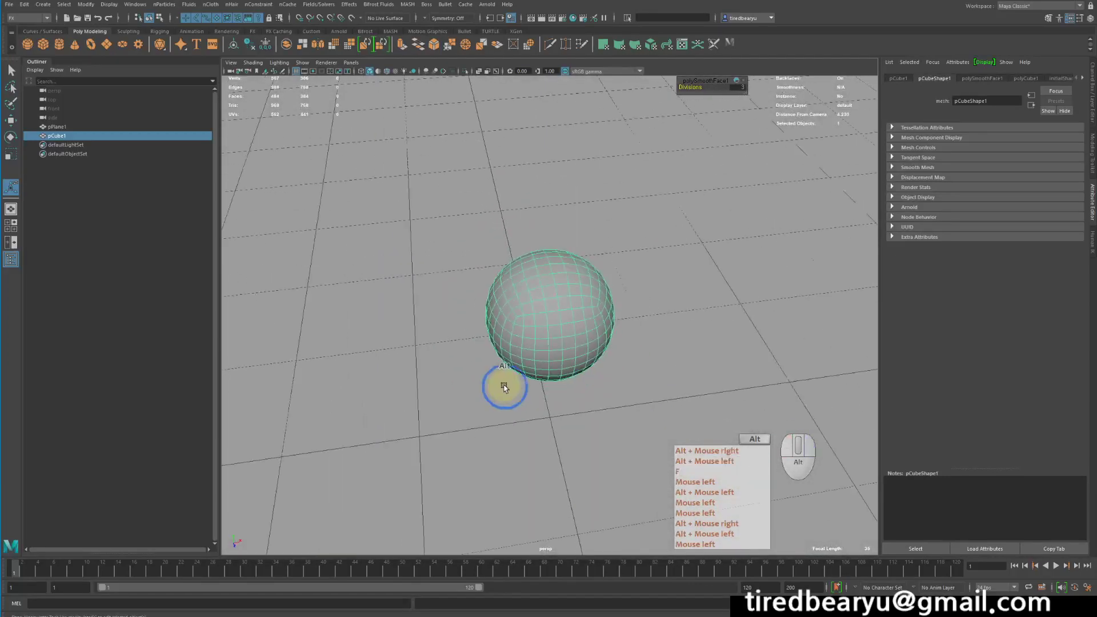
key(r)
alt+right_drag(737, 267, 421, 196)
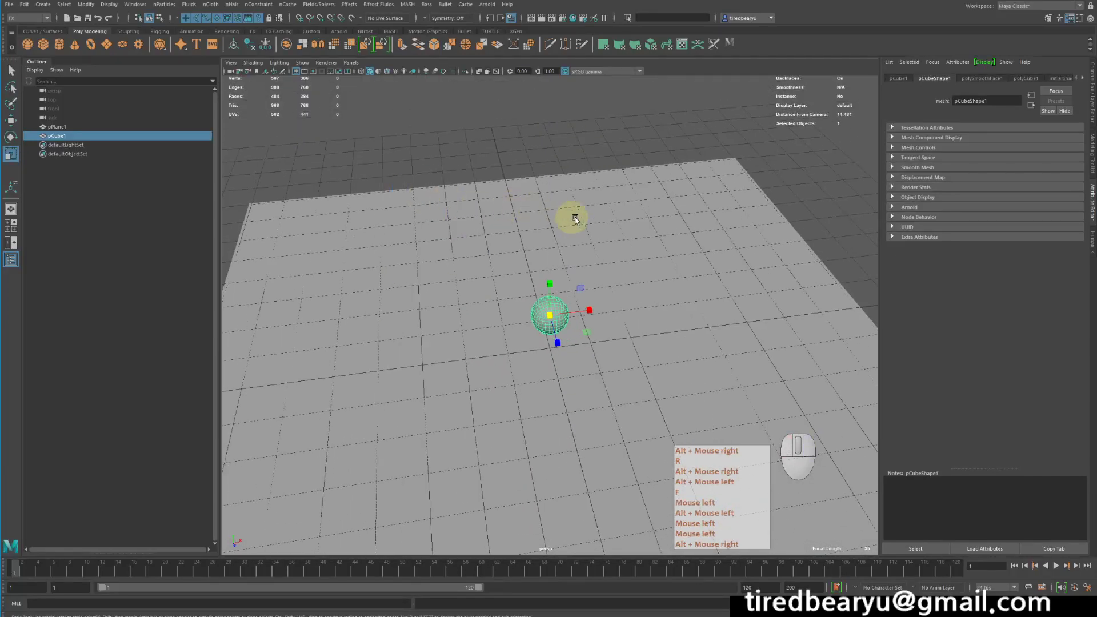
middle_drag(575, 219, 622, 220)
alt+drag(622, 220, 553, 264)
key(w)
key(r)
middle_drag(606, 273, 646, 264)
alt+drag(646, 264, 625, 266)
key(w)
drag(552, 262, 553, 259)
Delete the construction history of the smoothed sphere.
key(shift+alt+d)
alt+drag(722, 208, 708, 223)
click(708, 222)
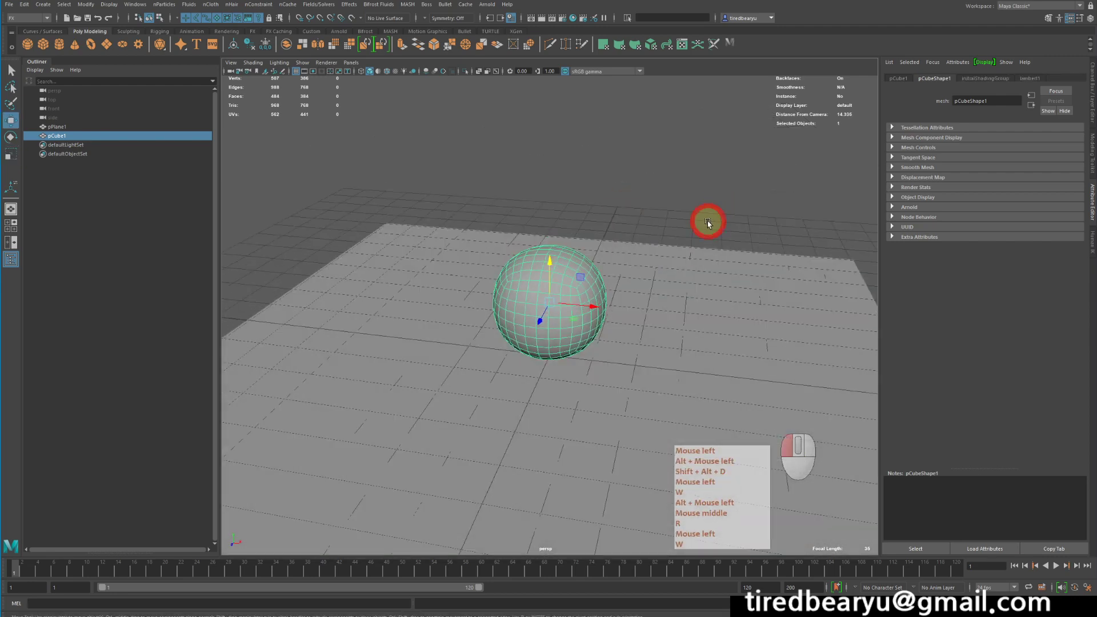
click(526, 279)
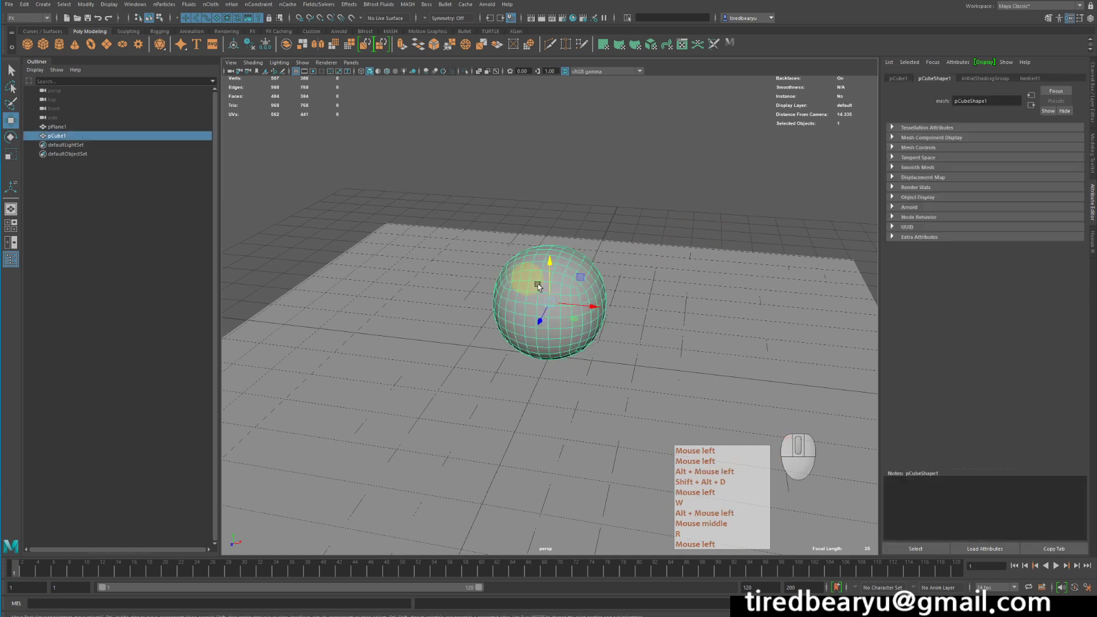
Select the plane and make it an nCloth passive collider.
click(652, 320)
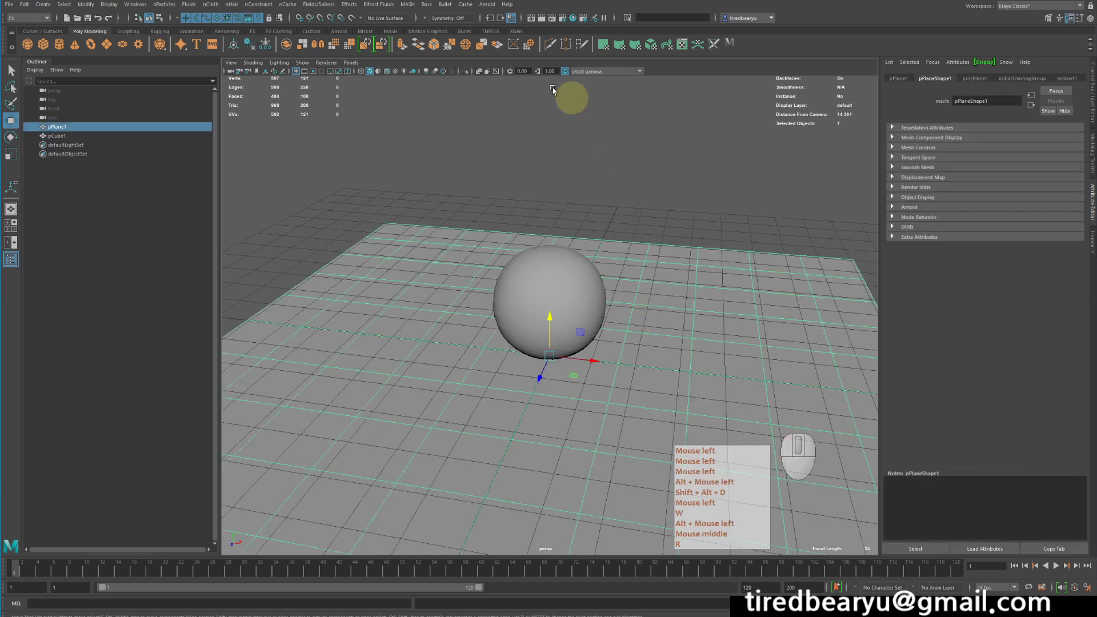
click(252, 32)
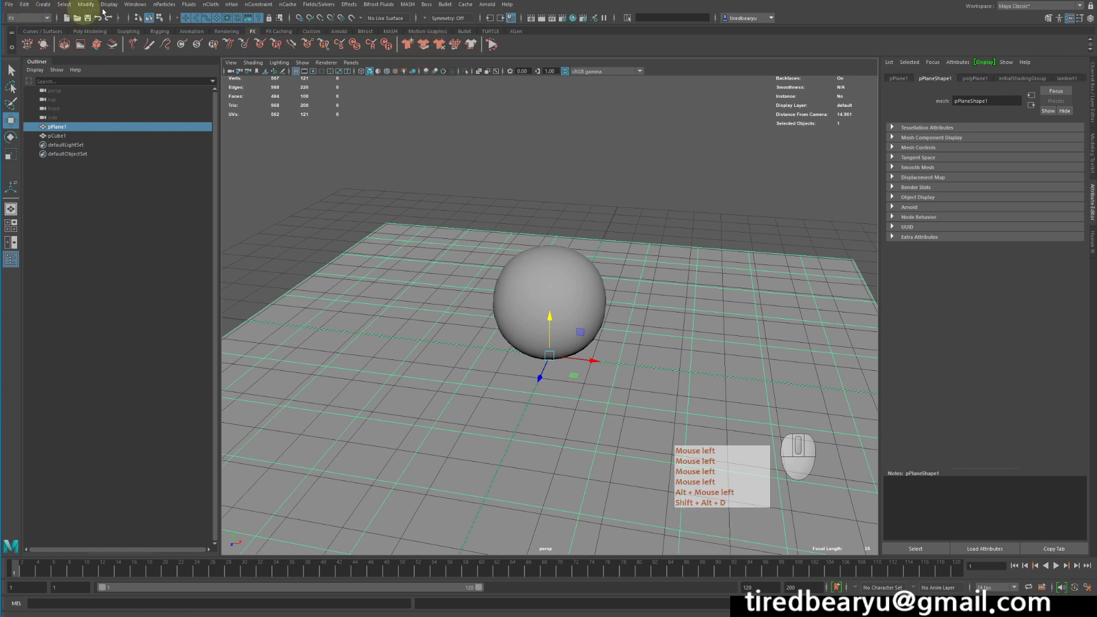
click(189, 6)
mouse_move(159, 8)
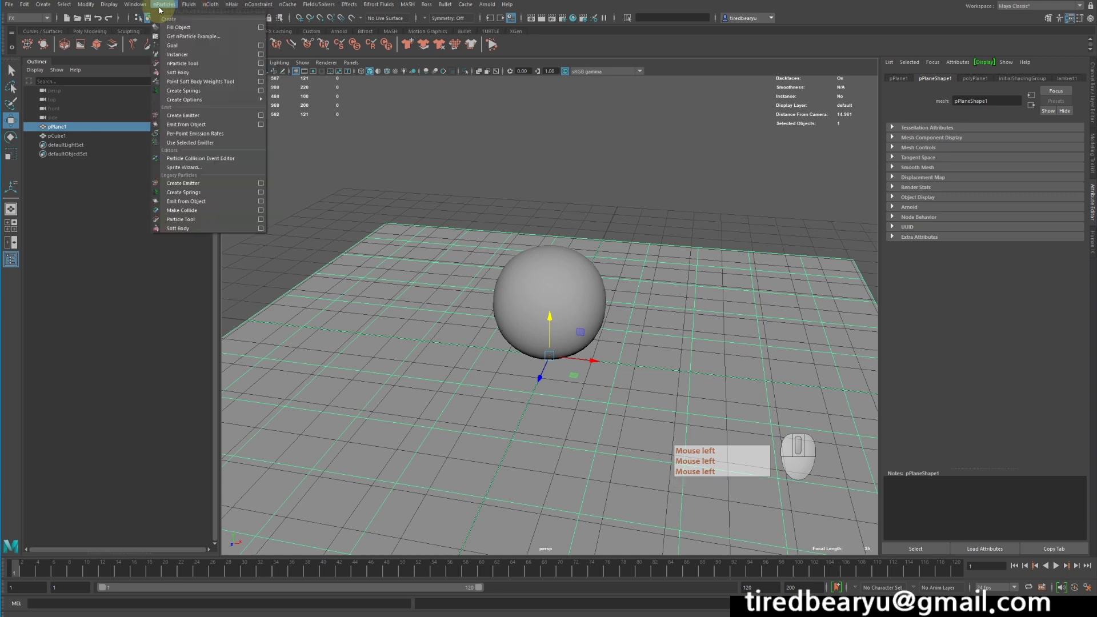
click(210, 4)
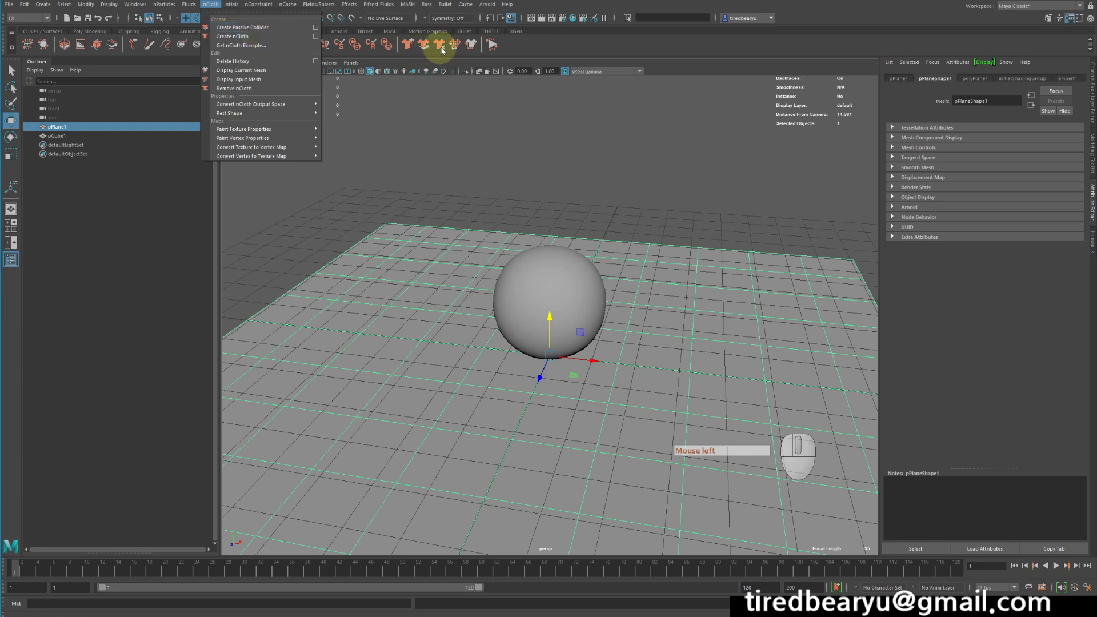
click(237, 28)
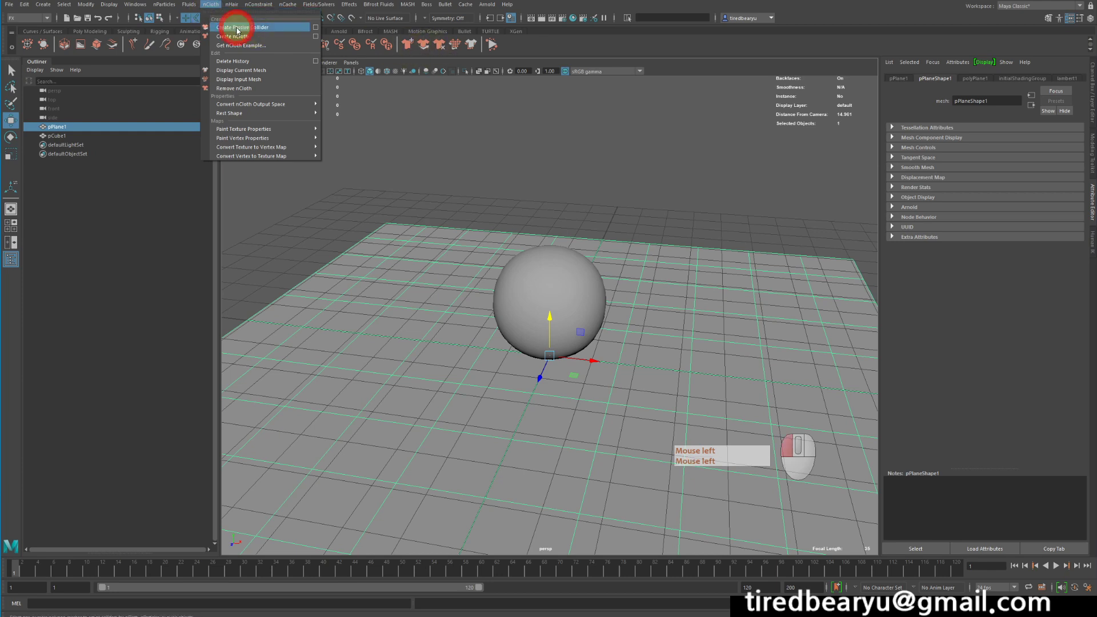
Select the smoothed sphere and convert it into an nCloth object.
click(591, 273)
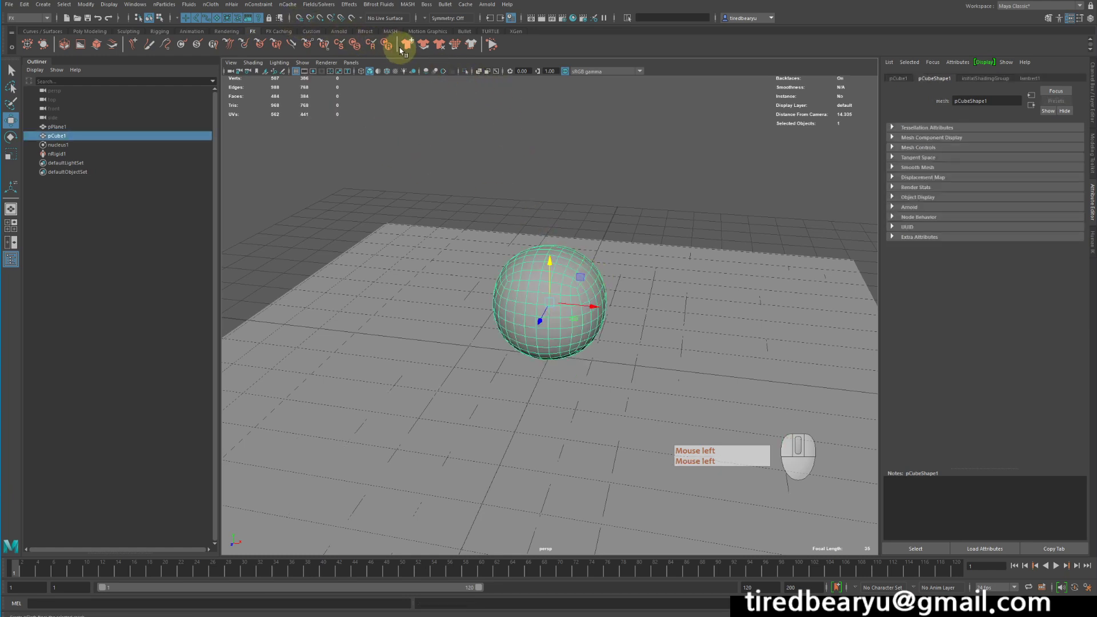
click(211, 5)
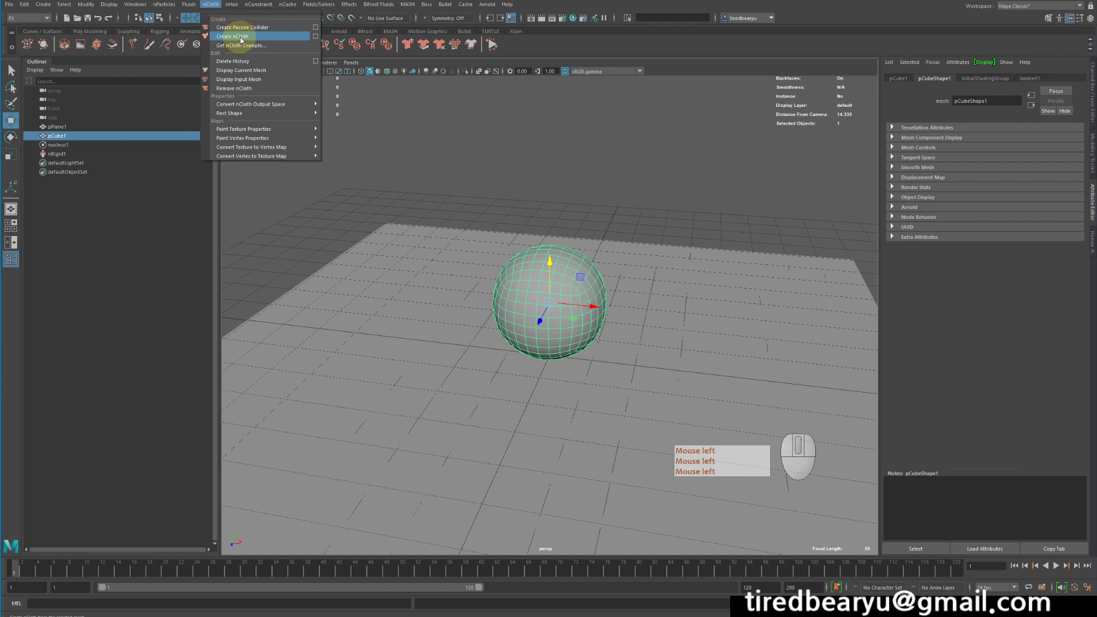
click(242, 36)
Play the simulation to watch the cloth sphere fall onto the plane.
alt+drag(524, 208, 556, 213)
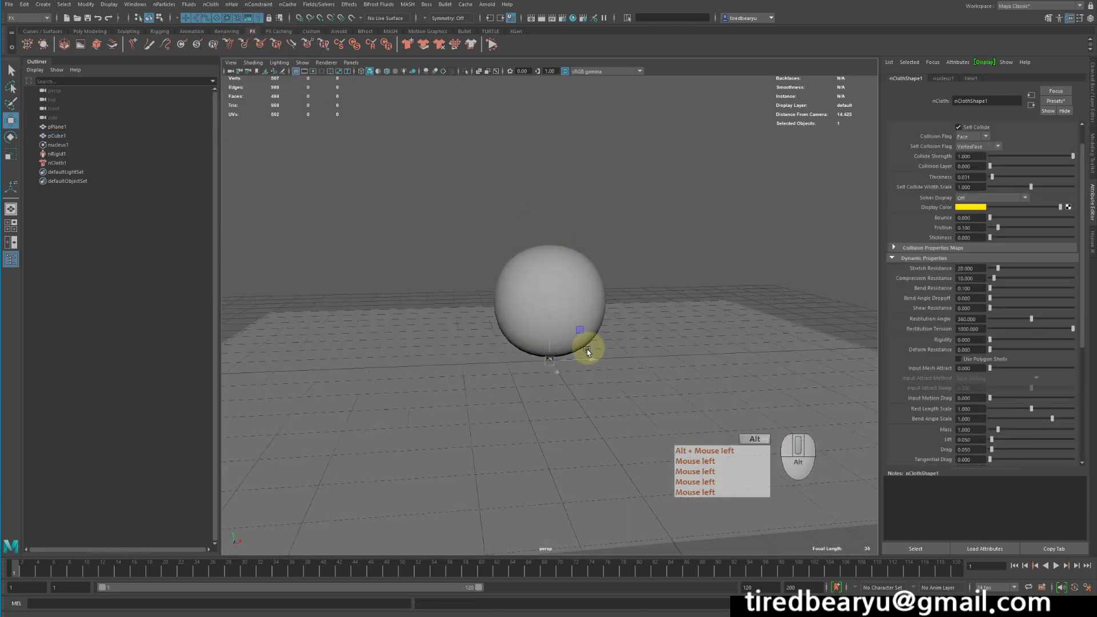
alt+drag(587, 351, 588, 355)
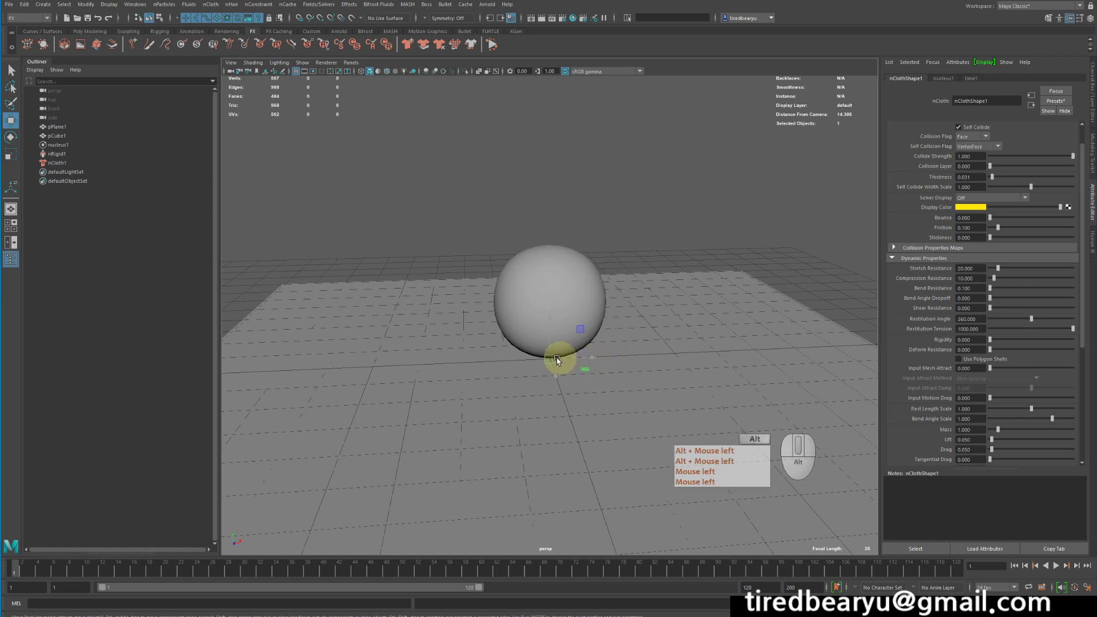
alt+middle_drag(543, 351, 506, 327)
alt+drag(503, 326, 493, 326)
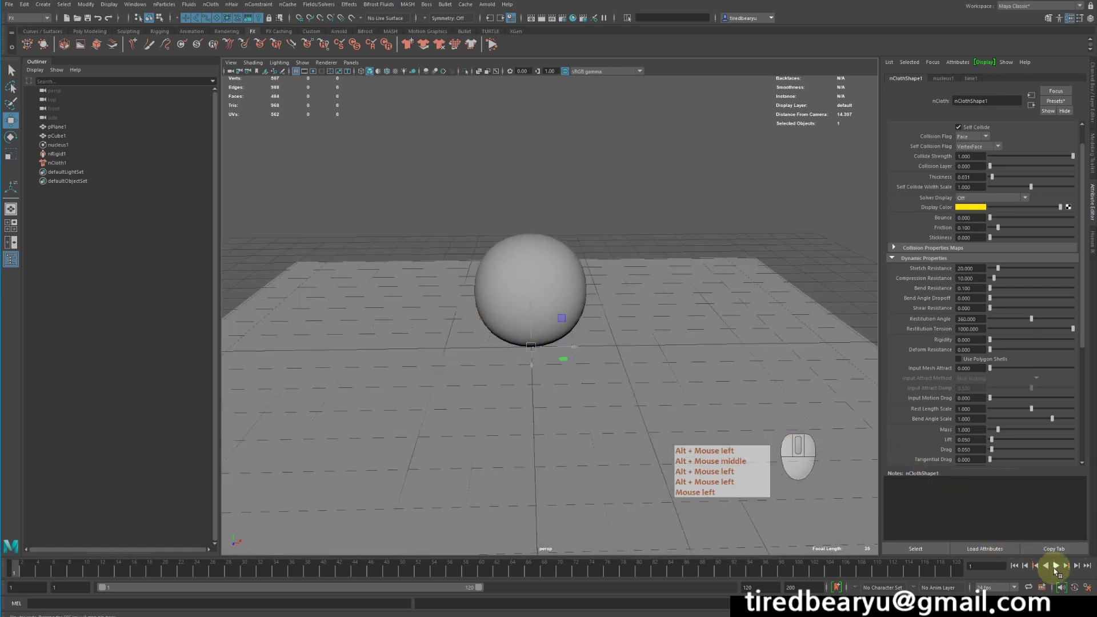
click(1056, 567)
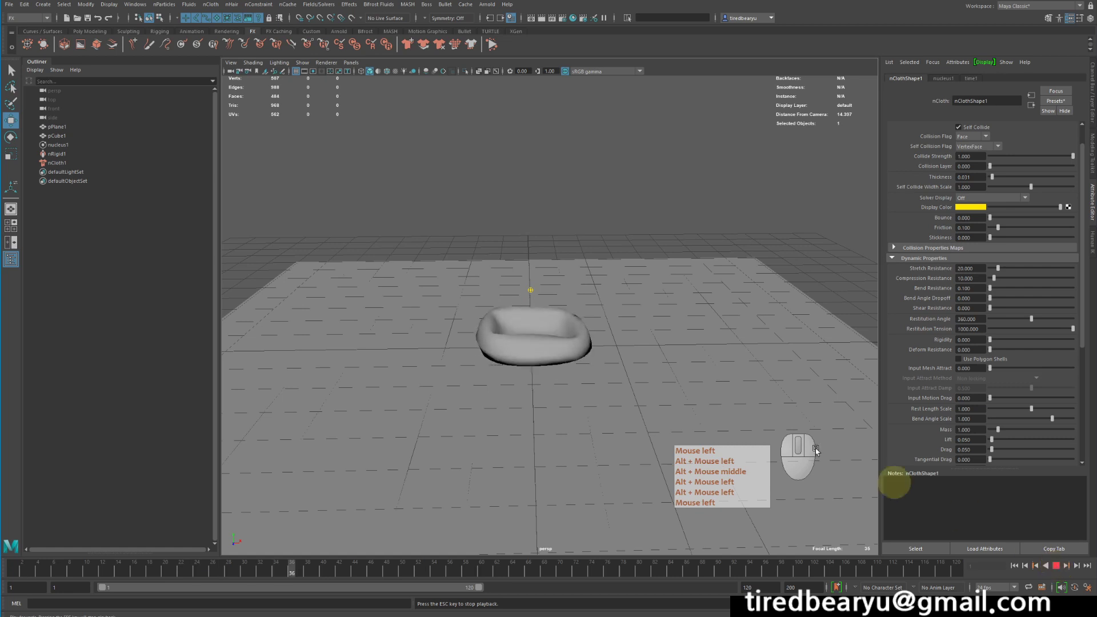
Select the cloth sphere, stop the playing simulation and rewind to the first frame.
click(560, 343)
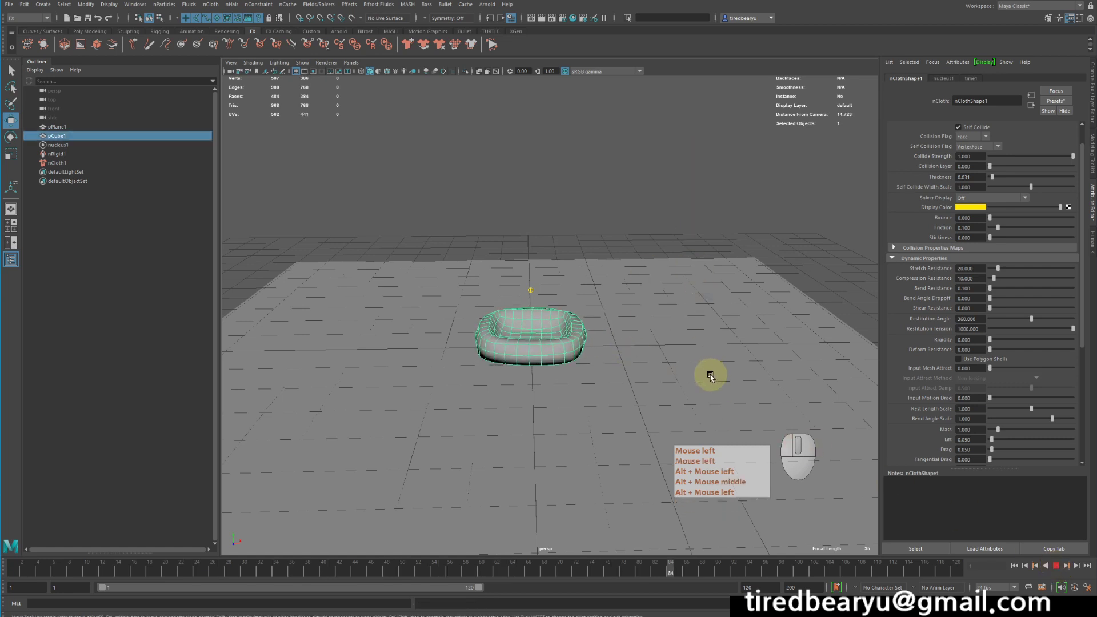
alt+drag(673, 290, 673, 302)
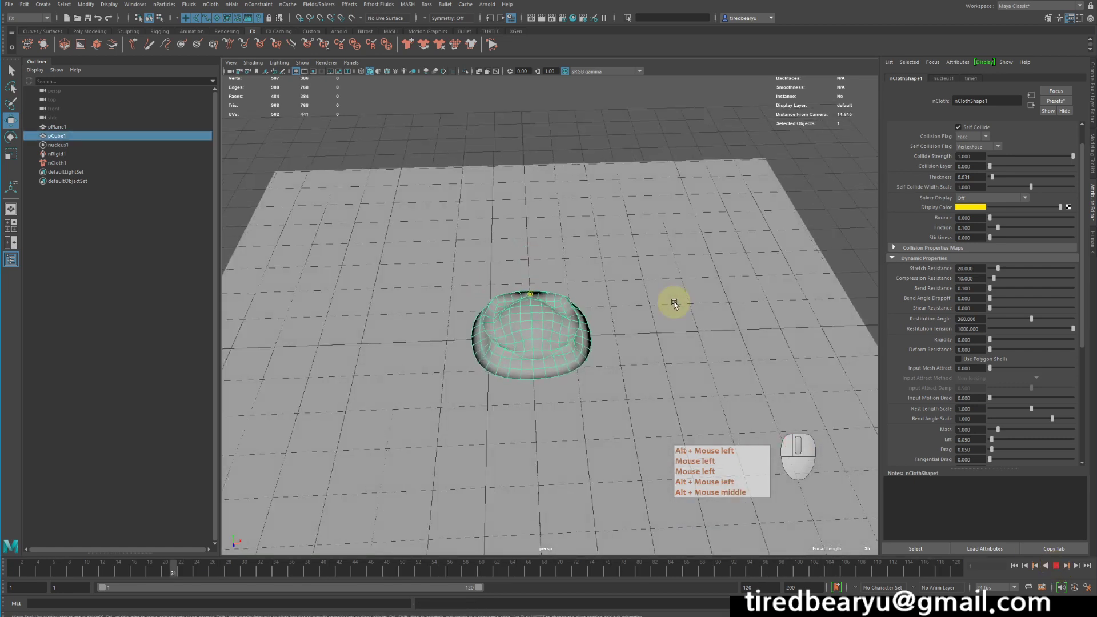
click(1056, 566)
click(1014, 566)
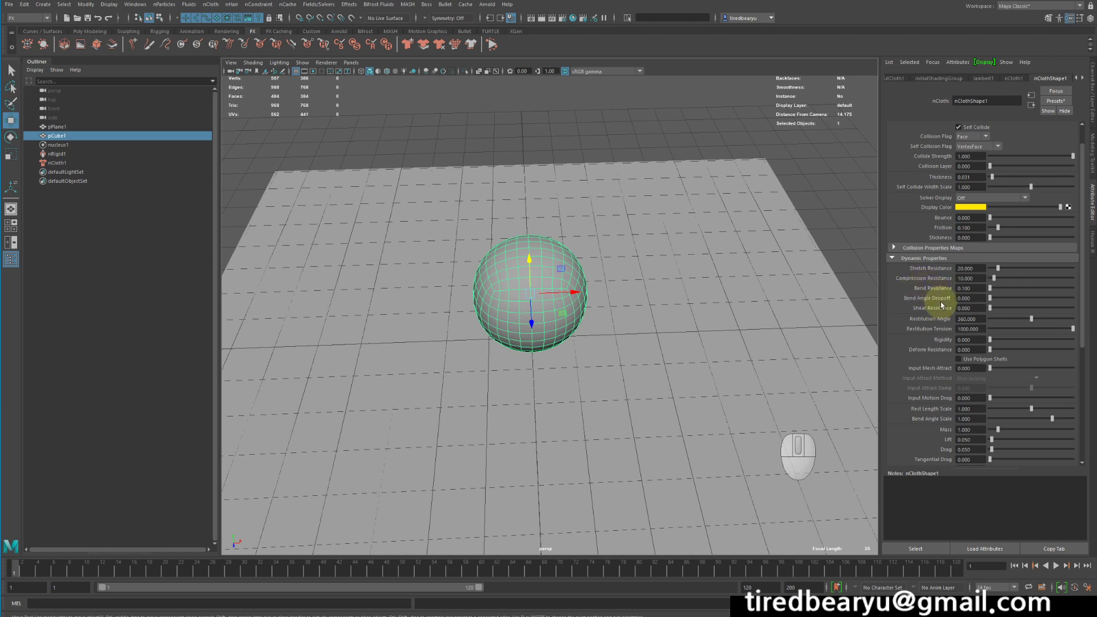
Set the sphere's nCloth compression resistance to about 12.7.
alt+drag(728, 276, 730, 261)
alt+right_drag(731, 261, 831, 277)
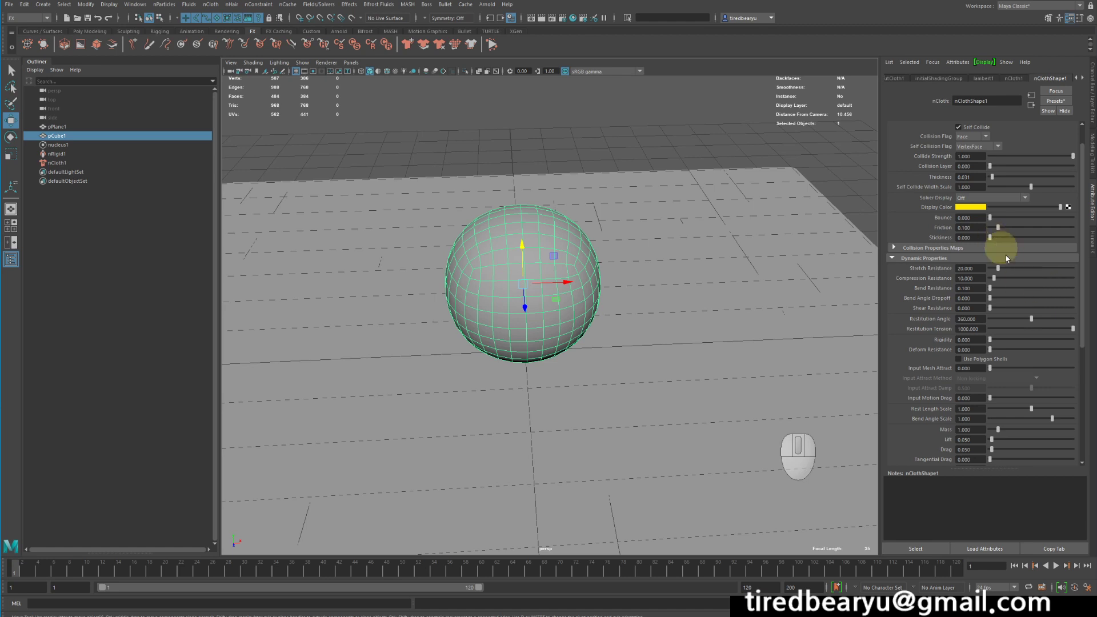
click(1011, 278)
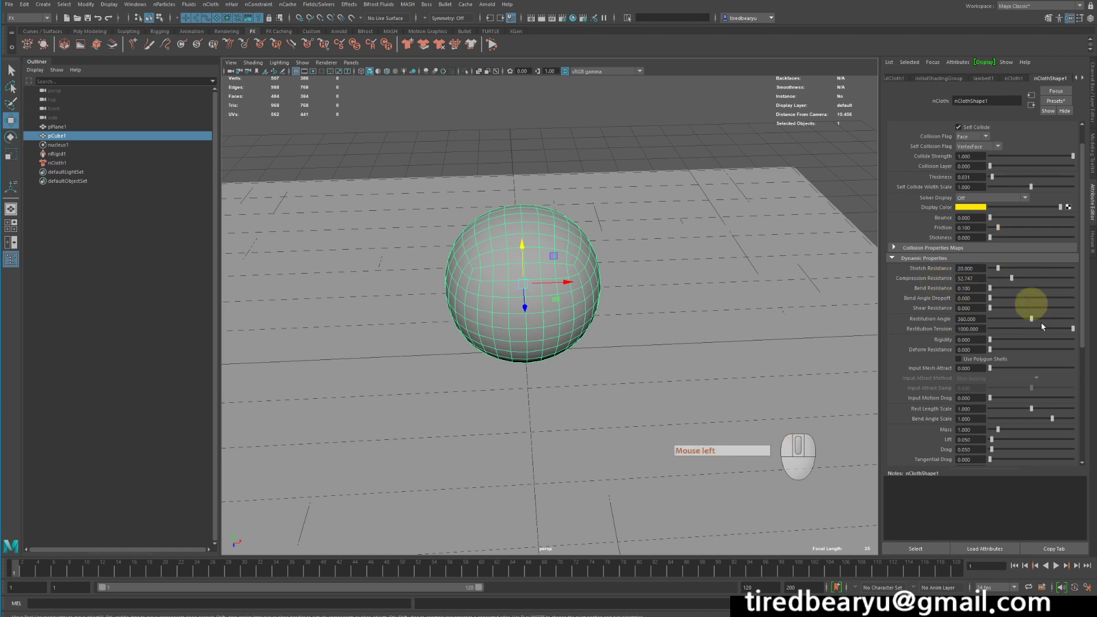
Play the simulation, raise the bend resistance to about 56.2 while it runs, then stop playback.
click(1056, 566)
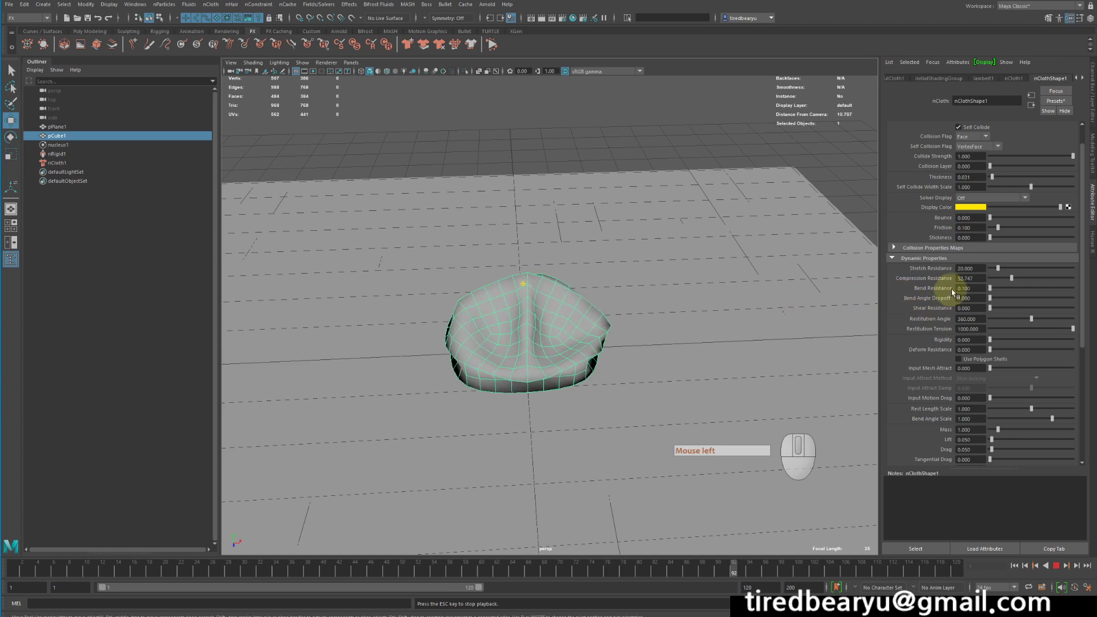
click(1014, 293)
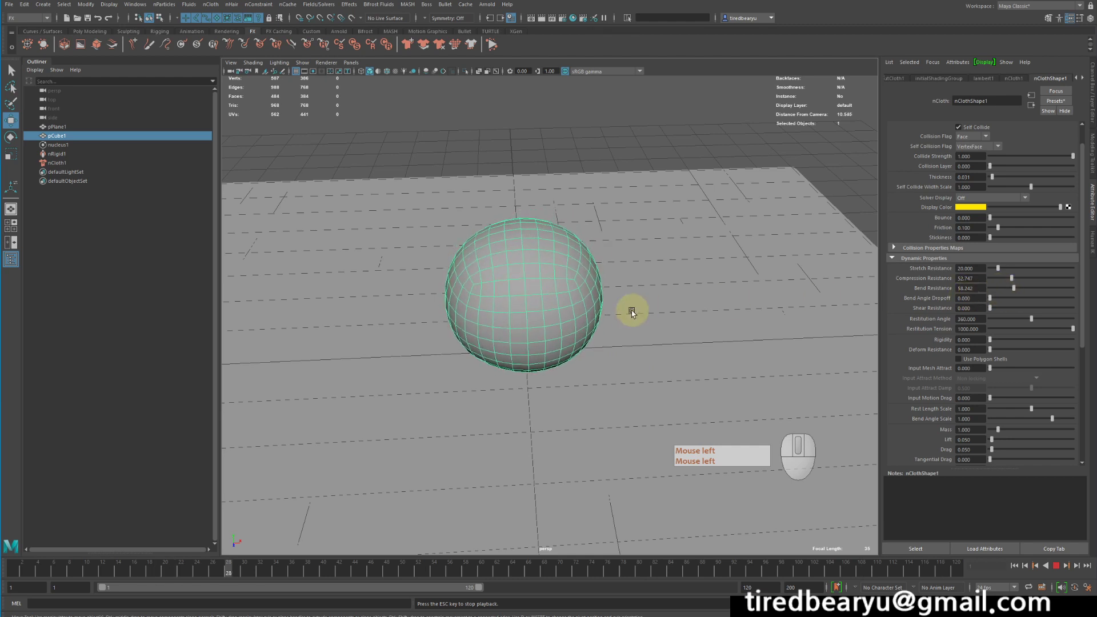
mouse_move(632, 312)
alt+mouse_down()
mouse_move(612, 314)
mouse_move(642, 330)
alt+mouse_up()
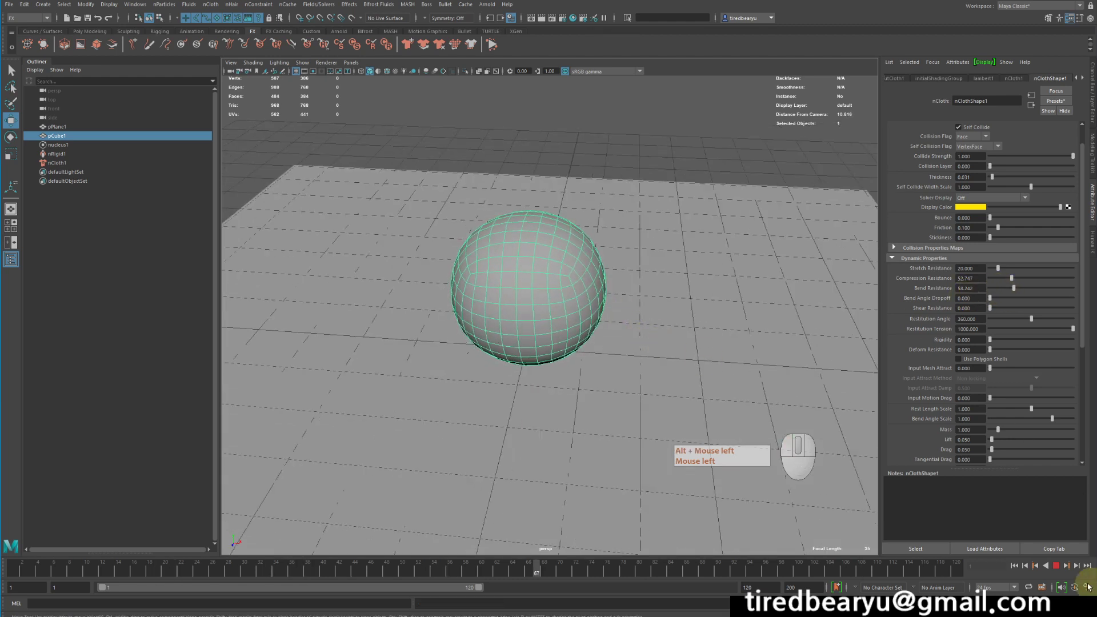
click(1056, 566)
Create a polygon cube and move it up above the cloth sphere.
alt+drag(758, 446, 360, 233)
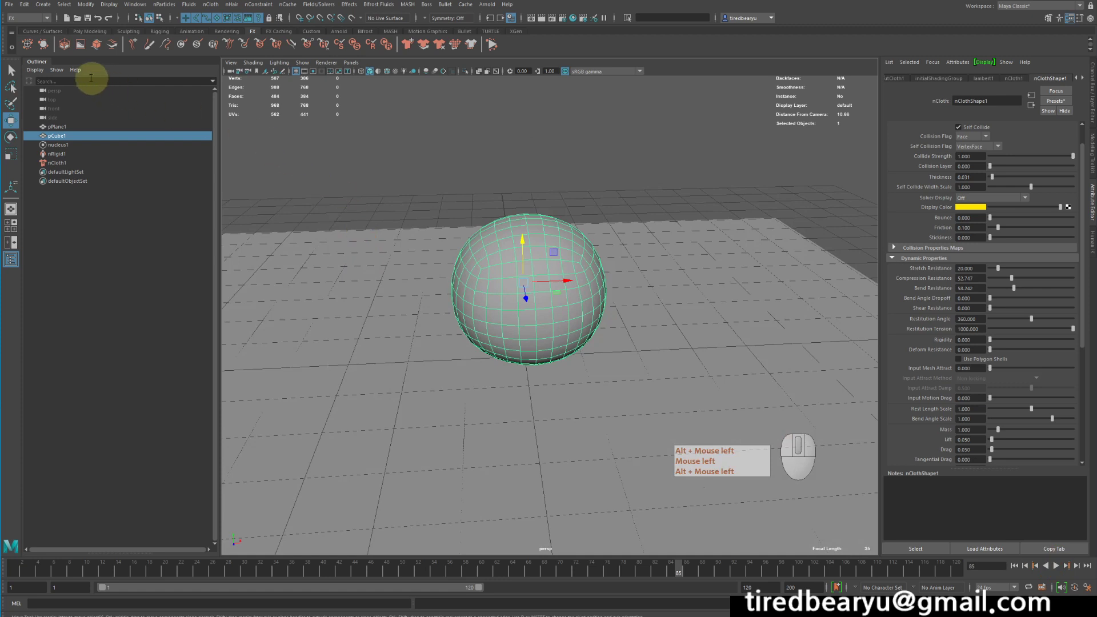
click(88, 32)
click(42, 51)
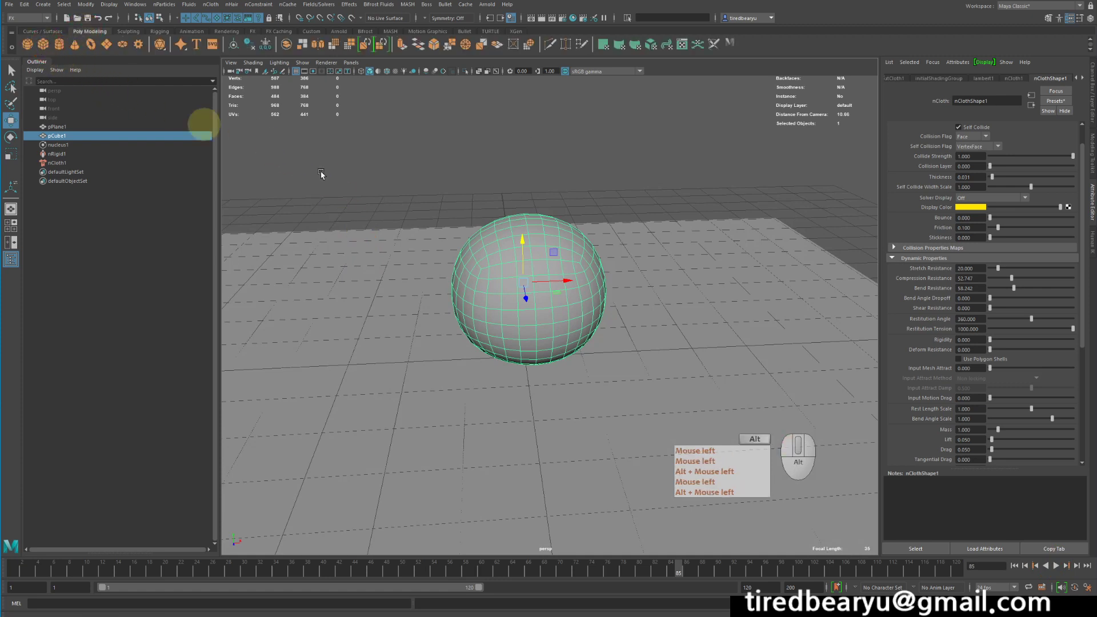
alt+drag(610, 257, 668, 284)
key(w)
middle_drag(668, 284, 752, 104)
alt+drag(629, 162, 619, 166)
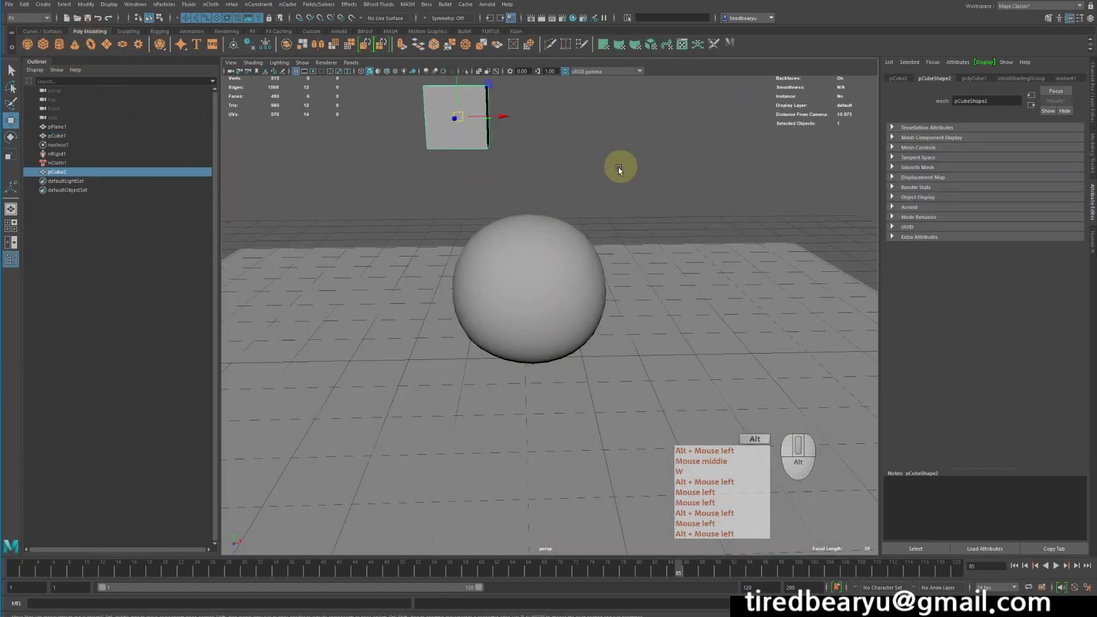
Rotate the cube to a tilted angle and reposition it above the sphere.
key(e)
drag(489, 142, 487, 152)
key(w)
middle_drag(625, 202, 678, 238)
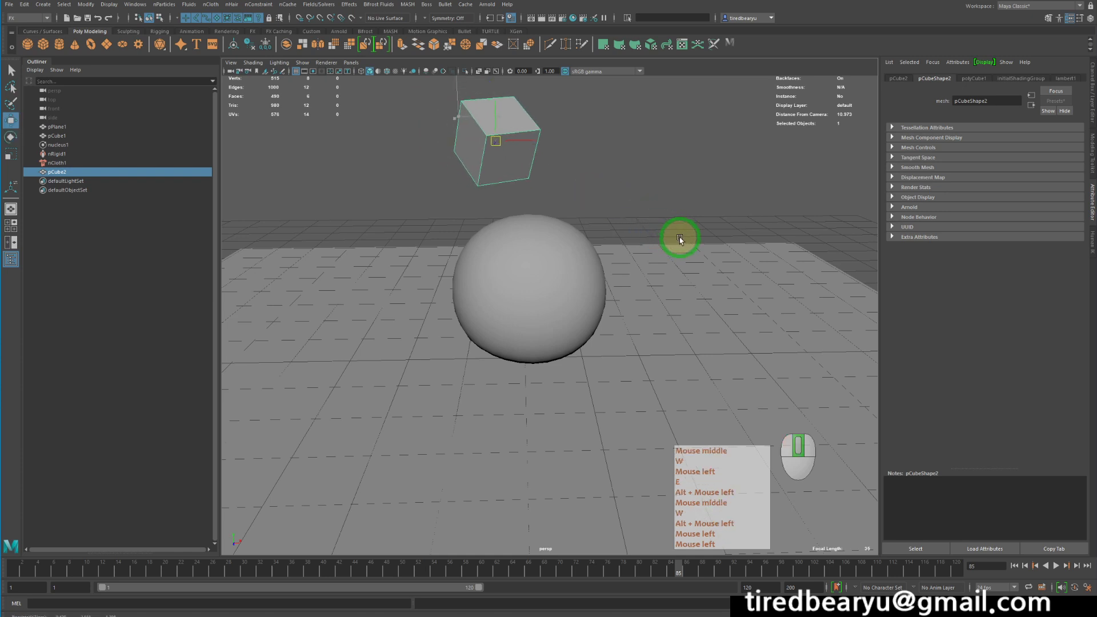
Make the cube an nCloth passive collider and go to the start of the timeline.
click(248, 33)
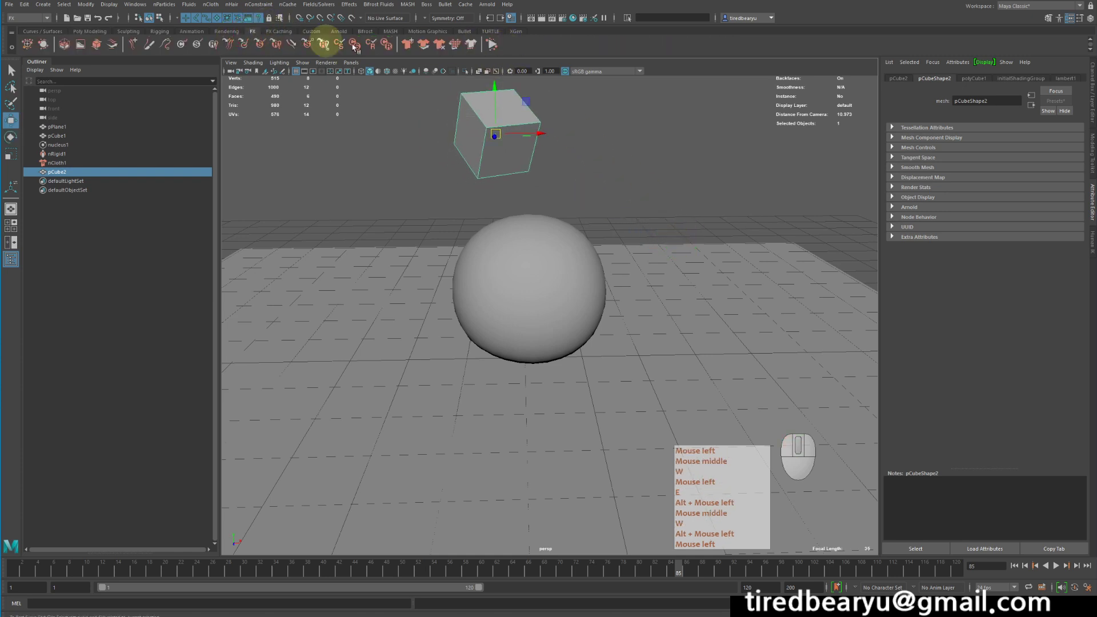
click(424, 46)
alt+drag(585, 142, 571, 140)
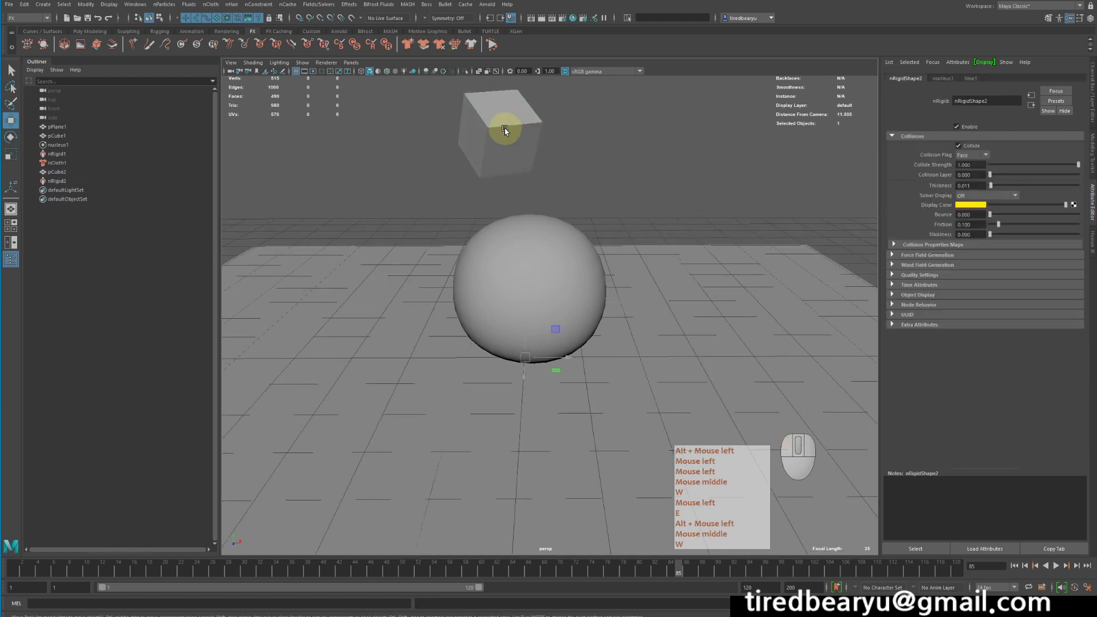
click(503, 130)
click(29, 569)
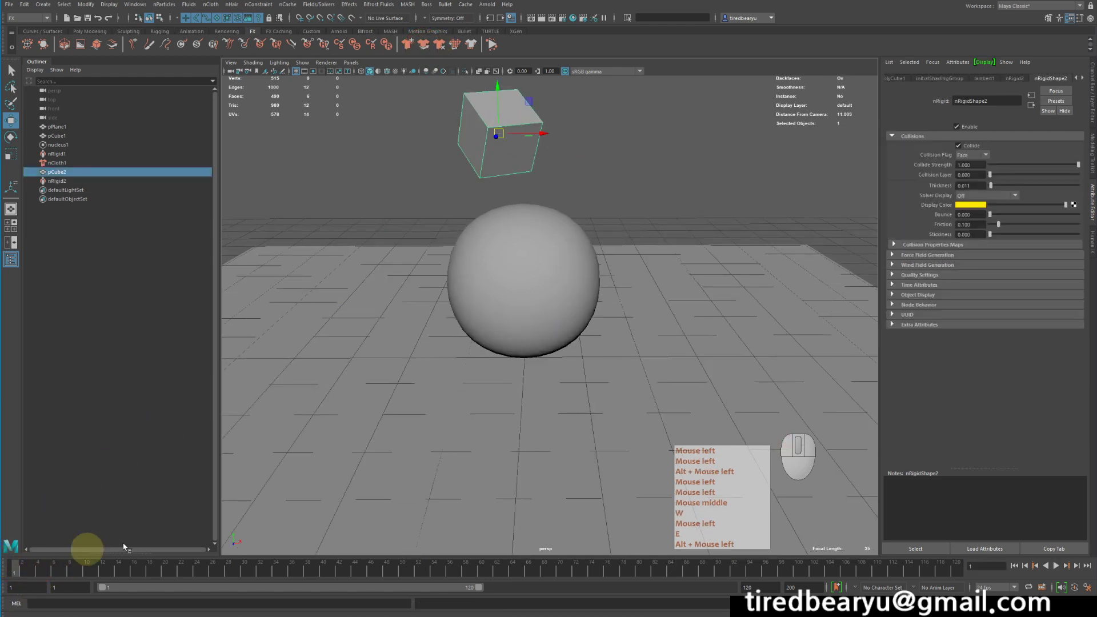
Animate the cube dropping onto the sphere by keying its position at the first frame and at frame 40.
key(s)
key(w)
middle_drag(563, 306, 592, 407)
alt+drag(591, 407, 515, 422)
click(330, 569)
middle_drag(497, 431, 595, 465)
key(s)
Scrub the timeline and replay the simulation to watch the cube strike the sphere.
click(504, 569)
middle_drag(626, 394, 639, 230)
alt+drag(640, 230, 578, 267)
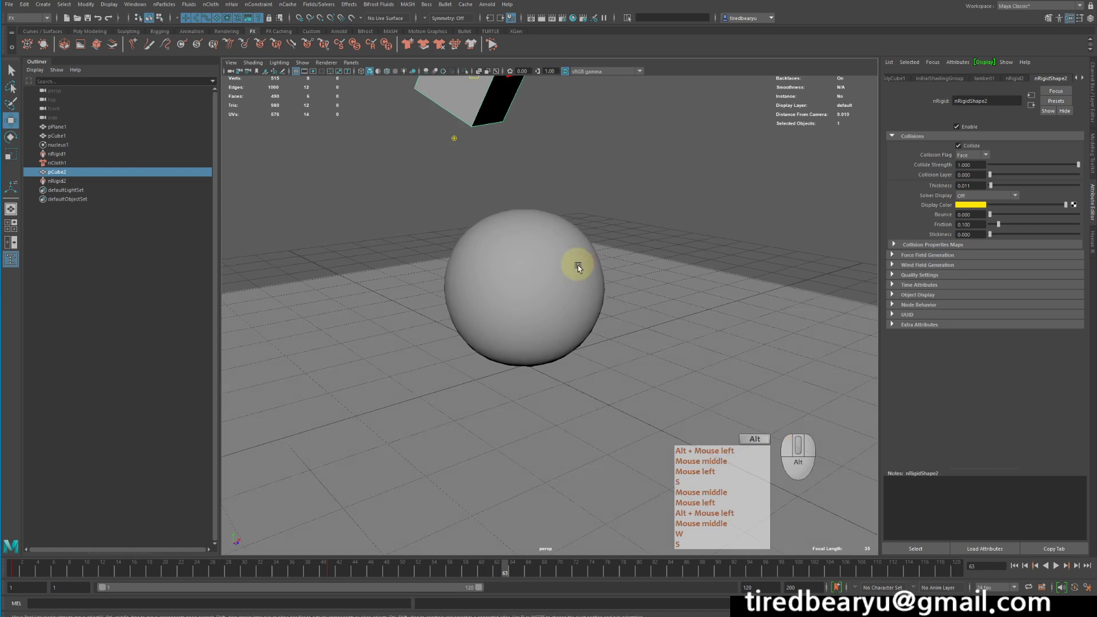
alt+right_drag(578, 267, 641, 337)
key(q)
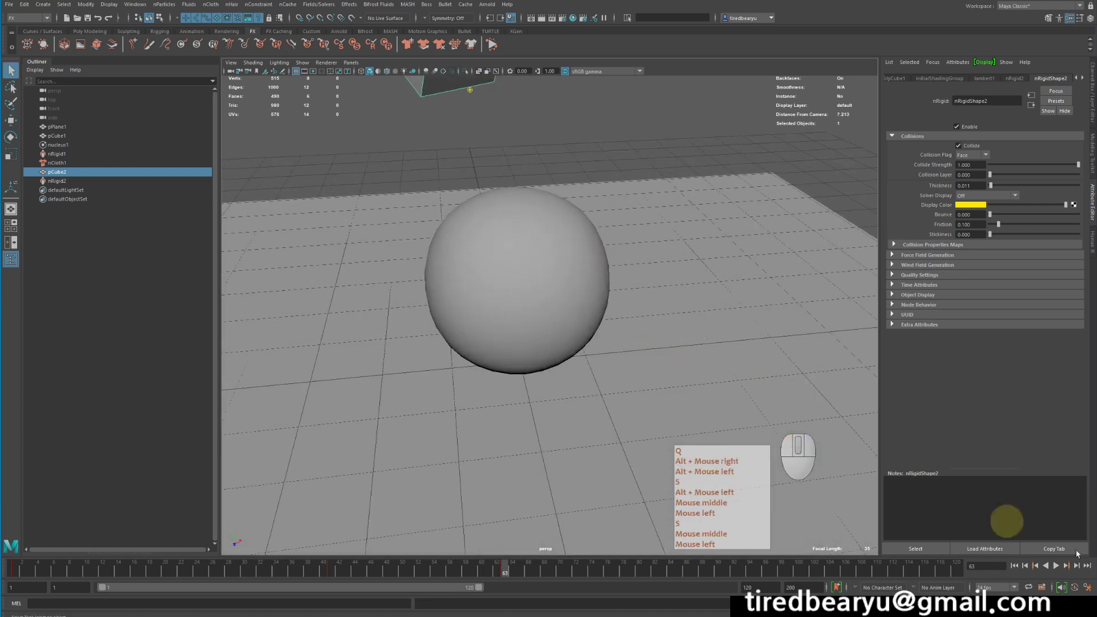
click(1014, 566)
click(1056, 566)
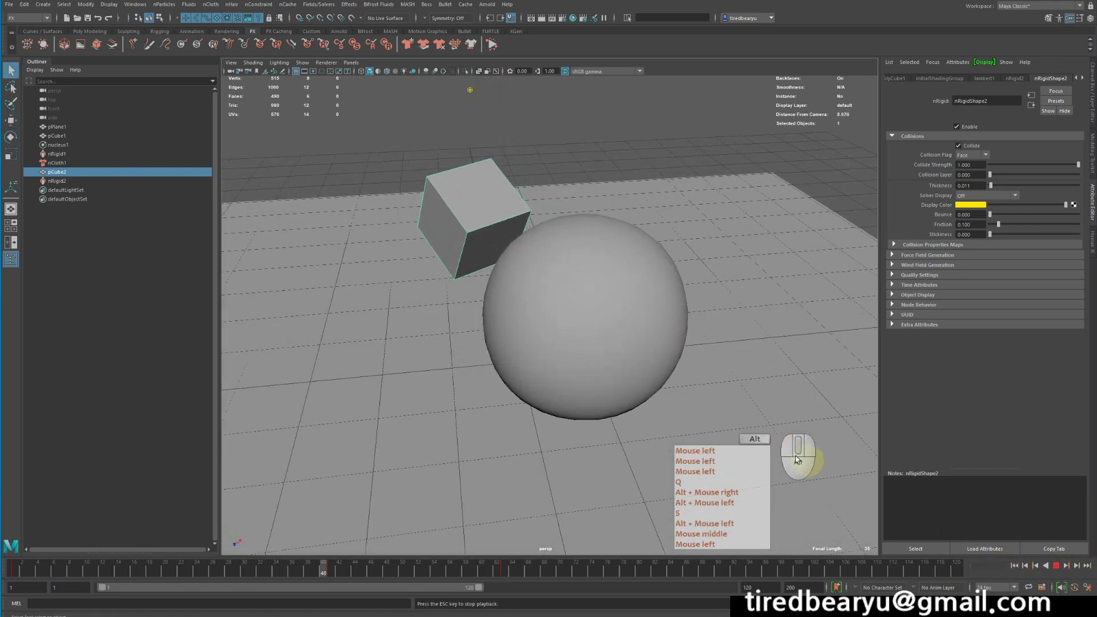
alt+drag(434, 303, 491, 295)
alt+right_drag(491, 294, 411, 274)
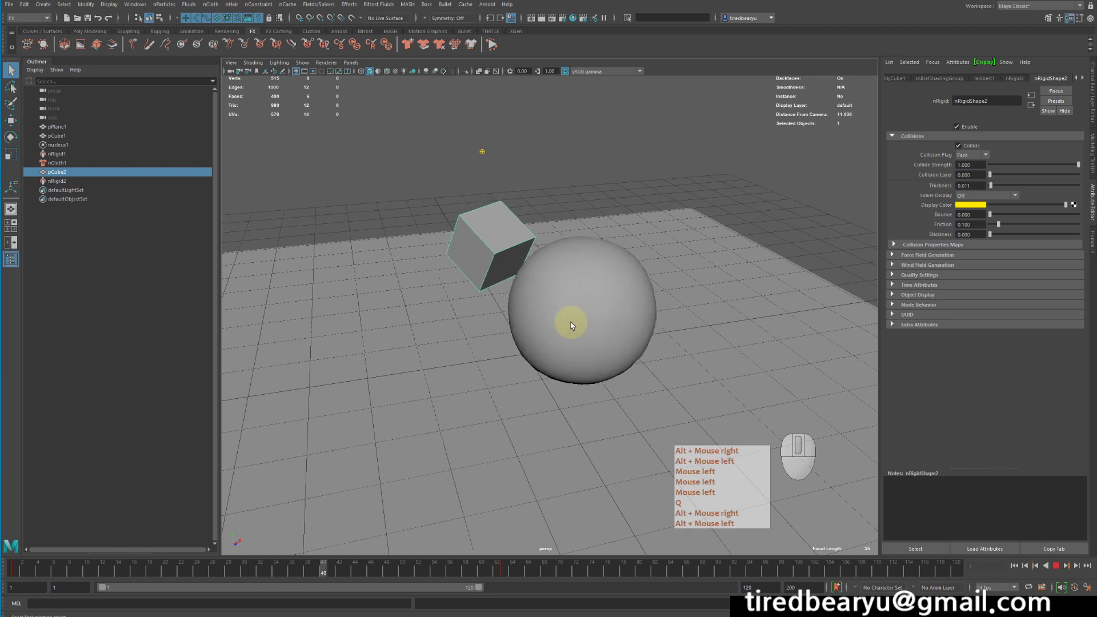
Select the cloth sphere, stop playback, and adjust its bend resistance to about 50.8.
click(626, 314)
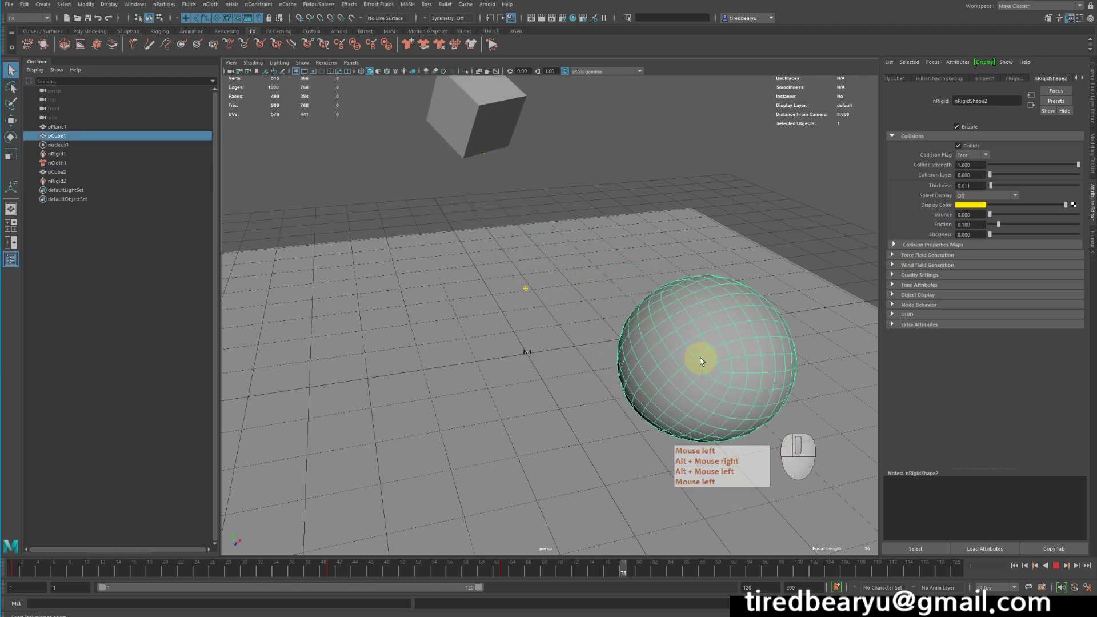
alt+drag(702, 373, 649, 345)
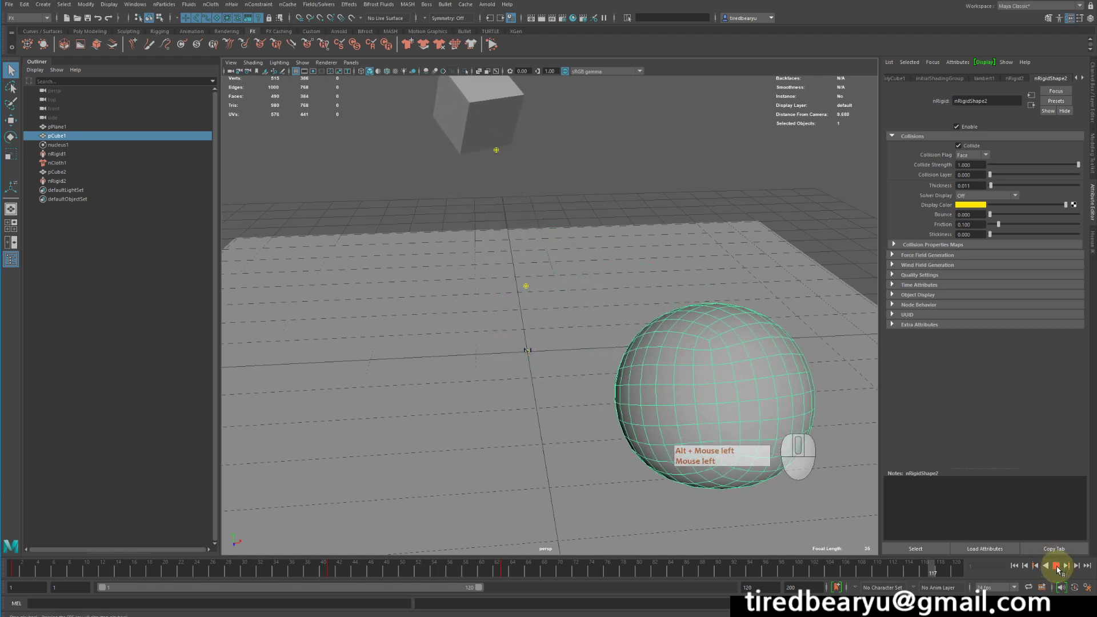
click(1055, 566)
click(541, 272)
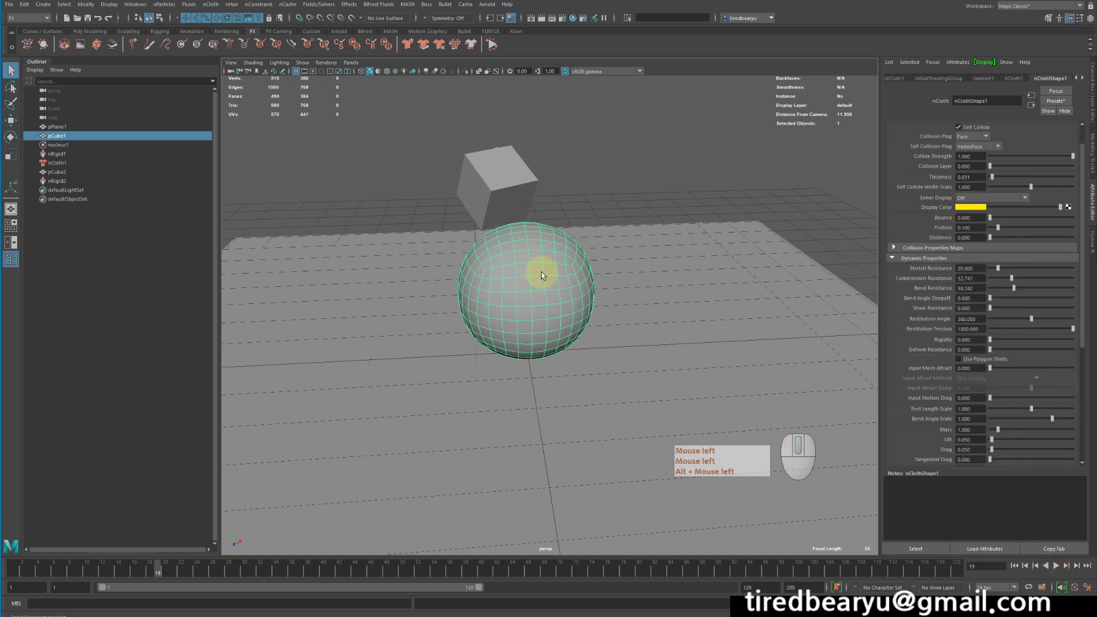
alt+right_drag(399, 260, 729, 313)
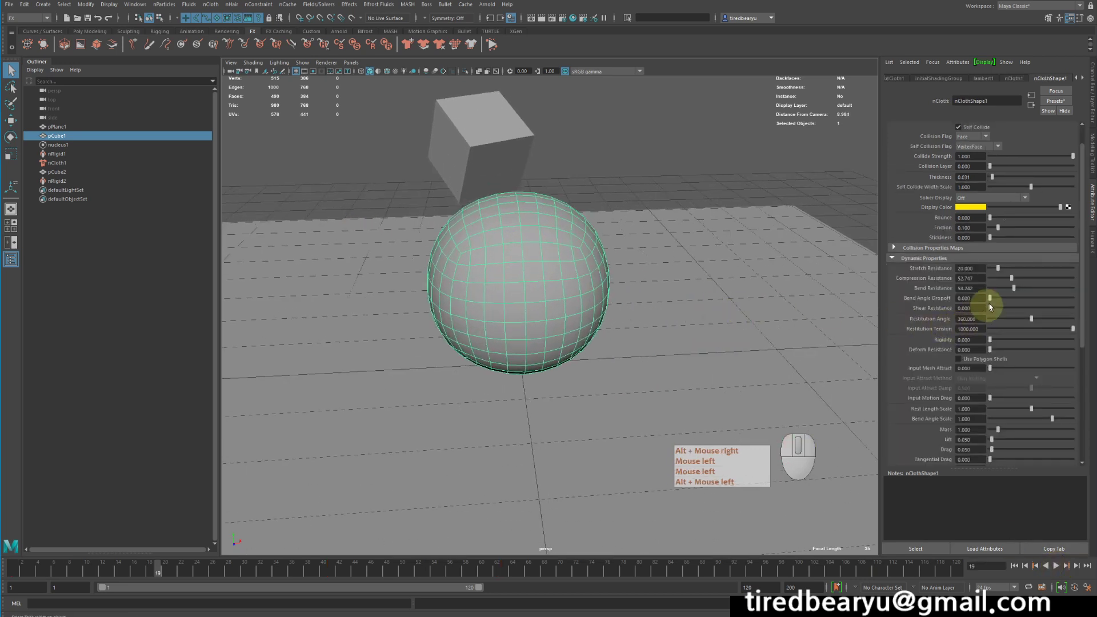
drag(1006, 289, 1006, 290)
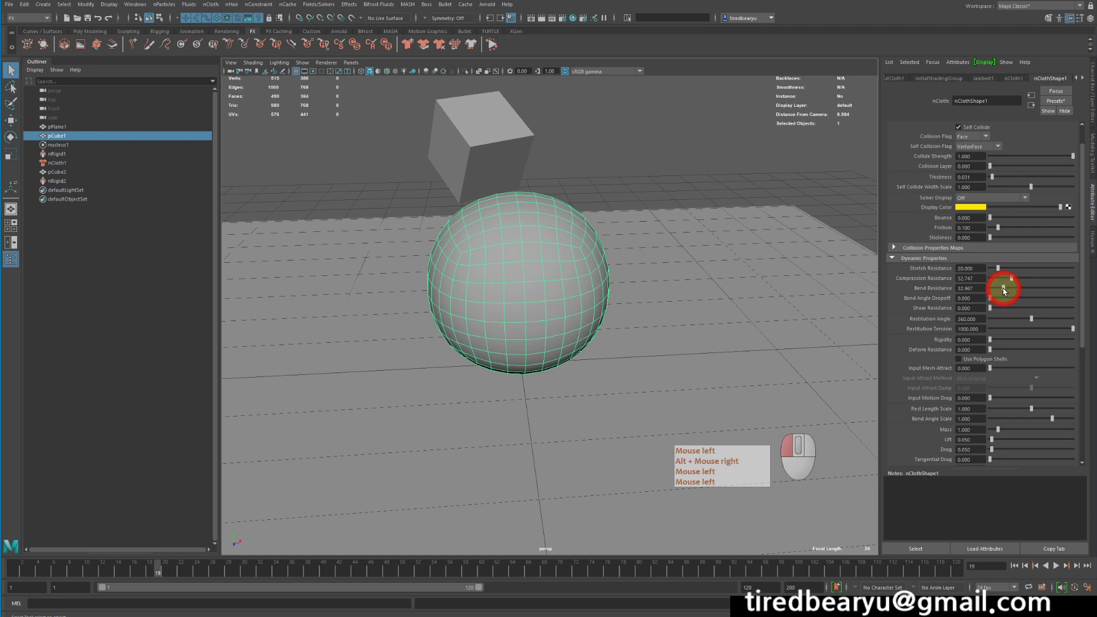
alt+drag(718, 272, 847, 320)
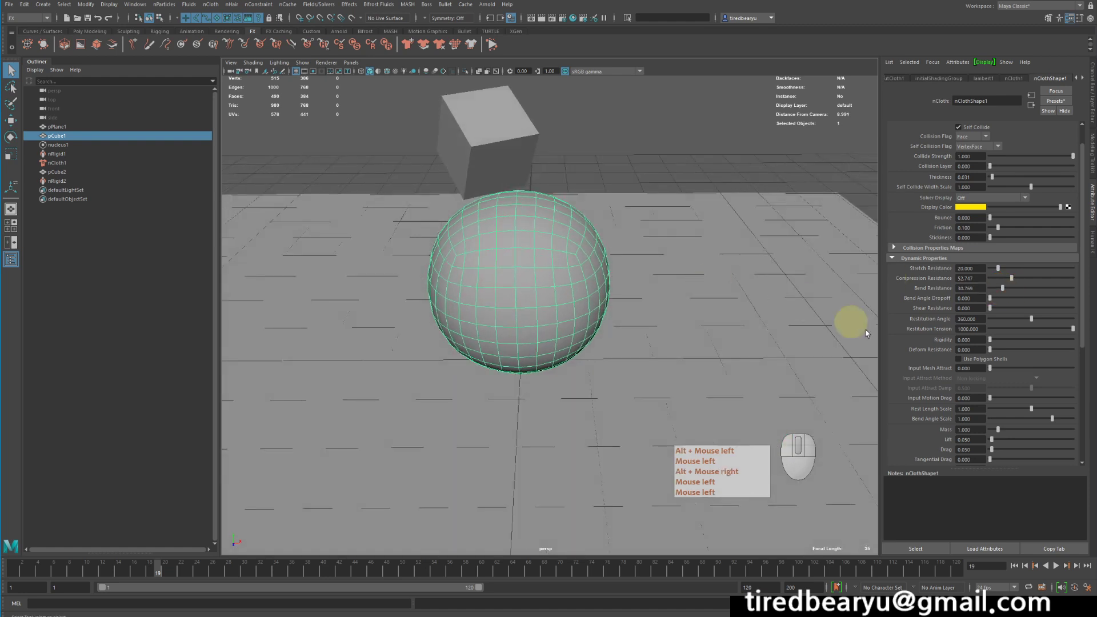
Replay the simulation from the first frame, then stop and rewind it.
click(1014, 566)
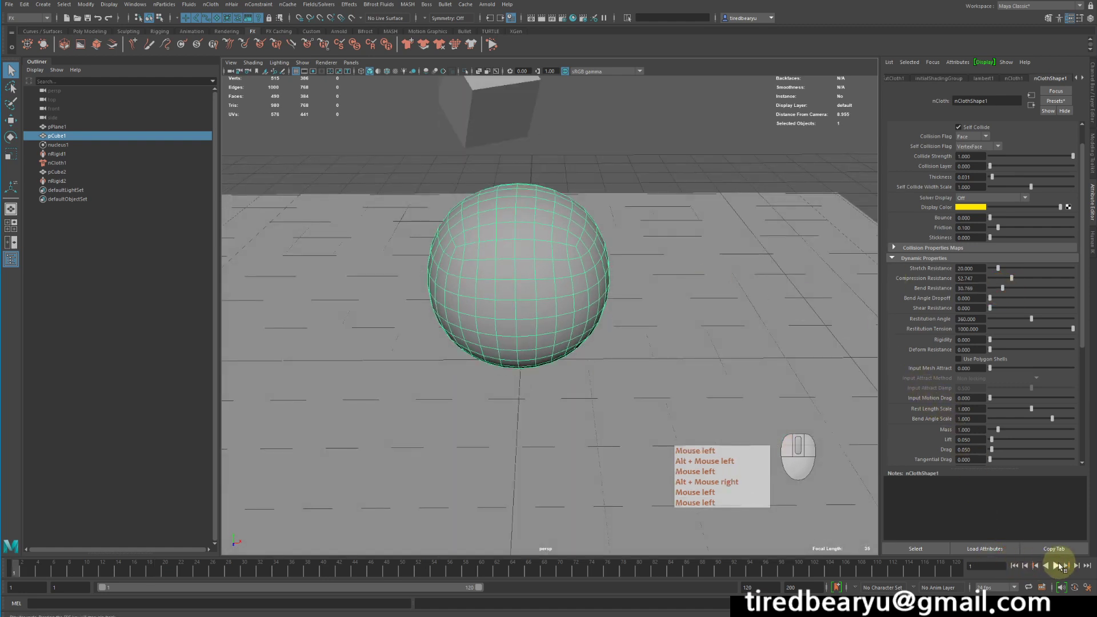
click(1060, 566)
alt+drag(640, 337, 662, 336)
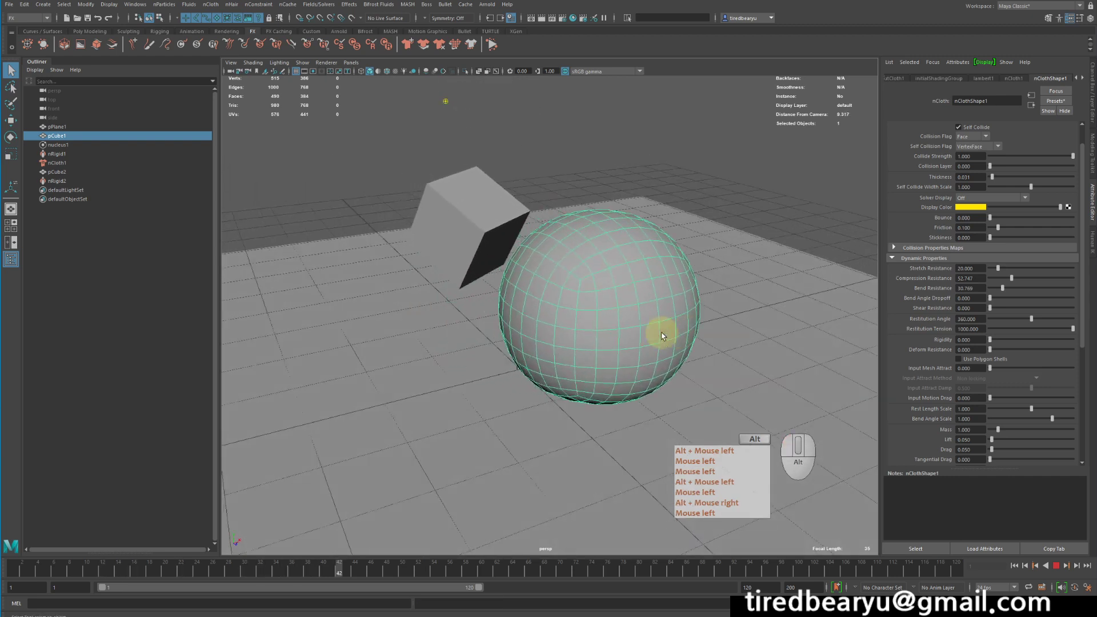
click(1046, 566)
click(1014, 566)
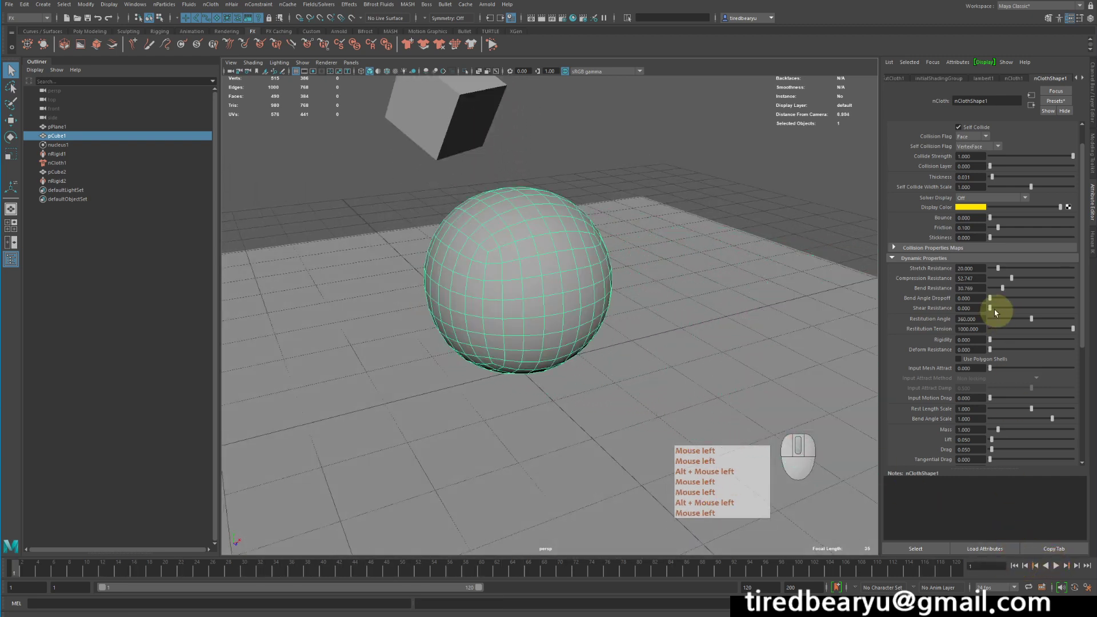
Set the sphere's bend resistance to 10.
click(977, 288)
text(10)
key(Return)
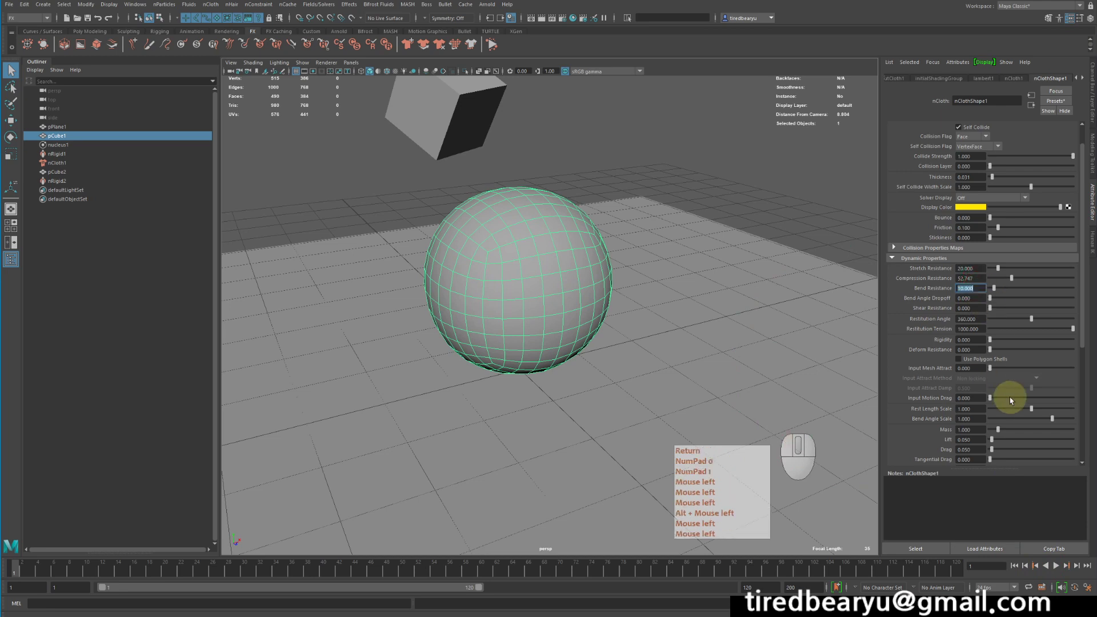
Play the simulation to check the new bend resistance, then rewind to the start.
alt+drag(783, 475, 822, 490)
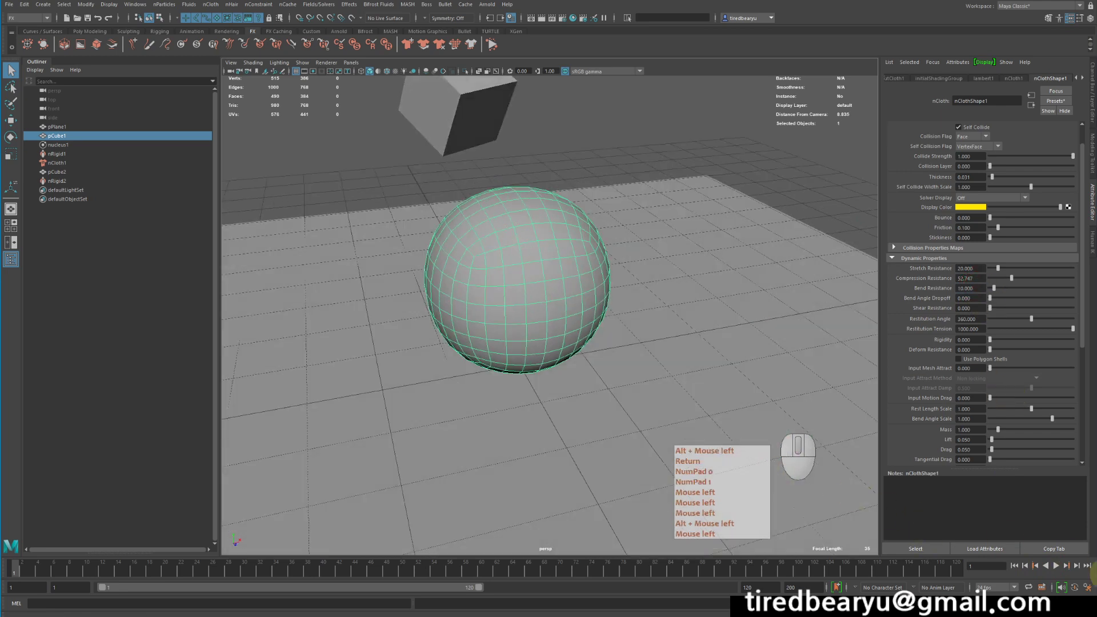
click(1056, 566)
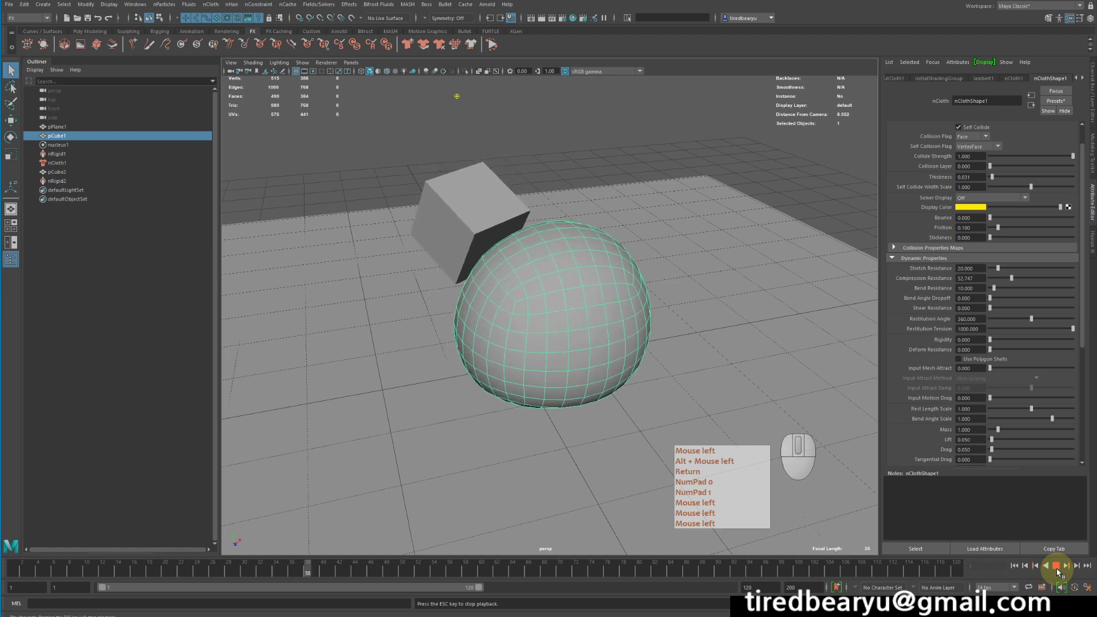
click(1025, 565)
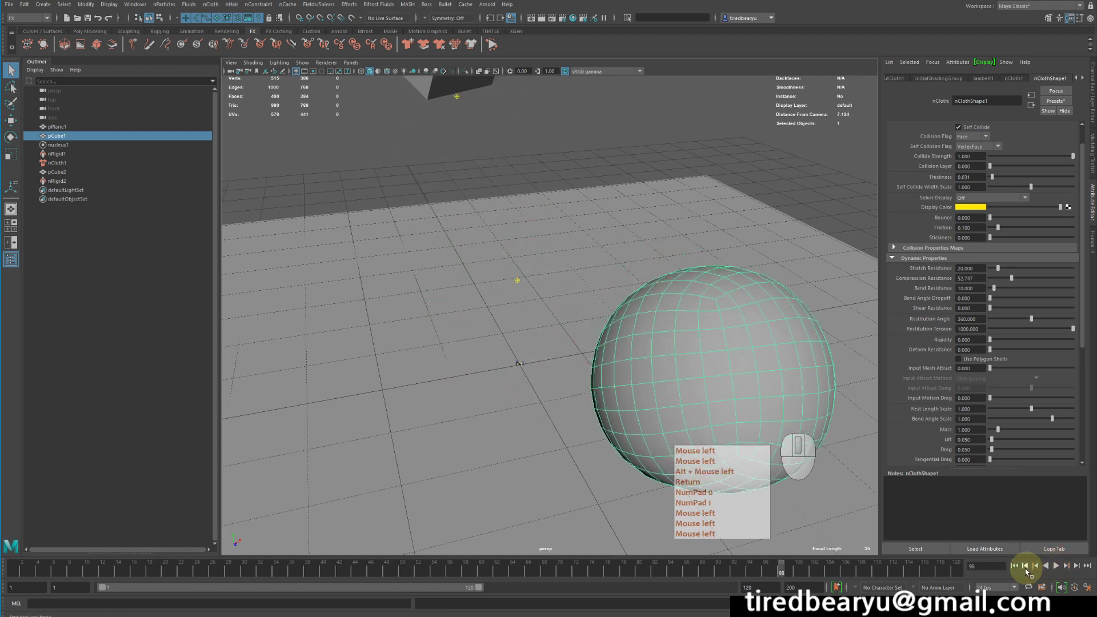
click(1013, 565)
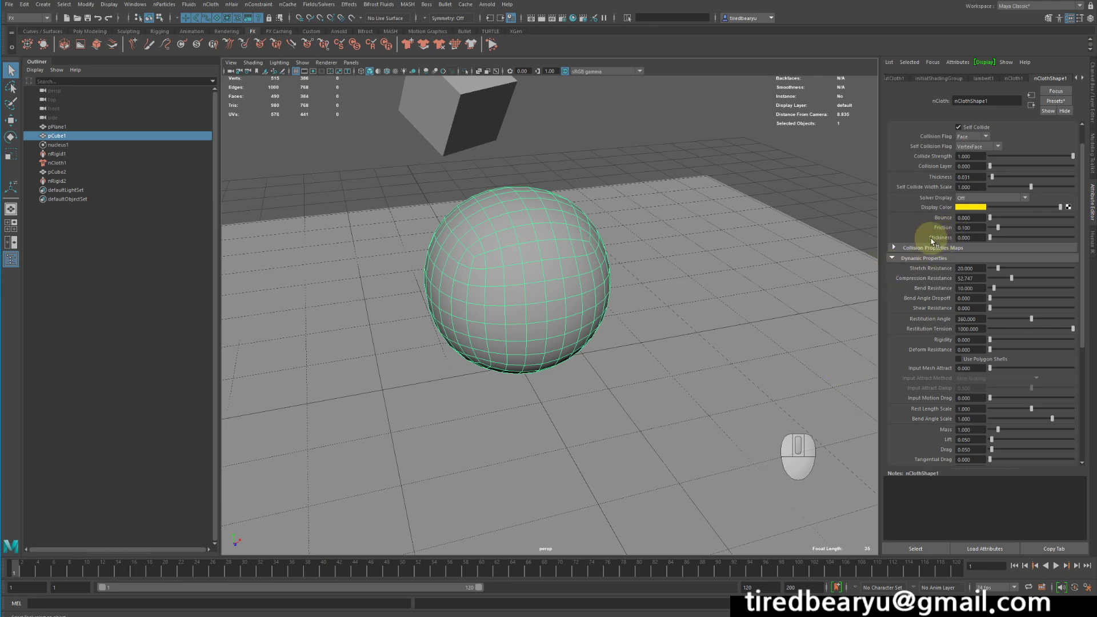
Set the sphere's stickiness to 1 and replay the simulation from the start.
text(1)
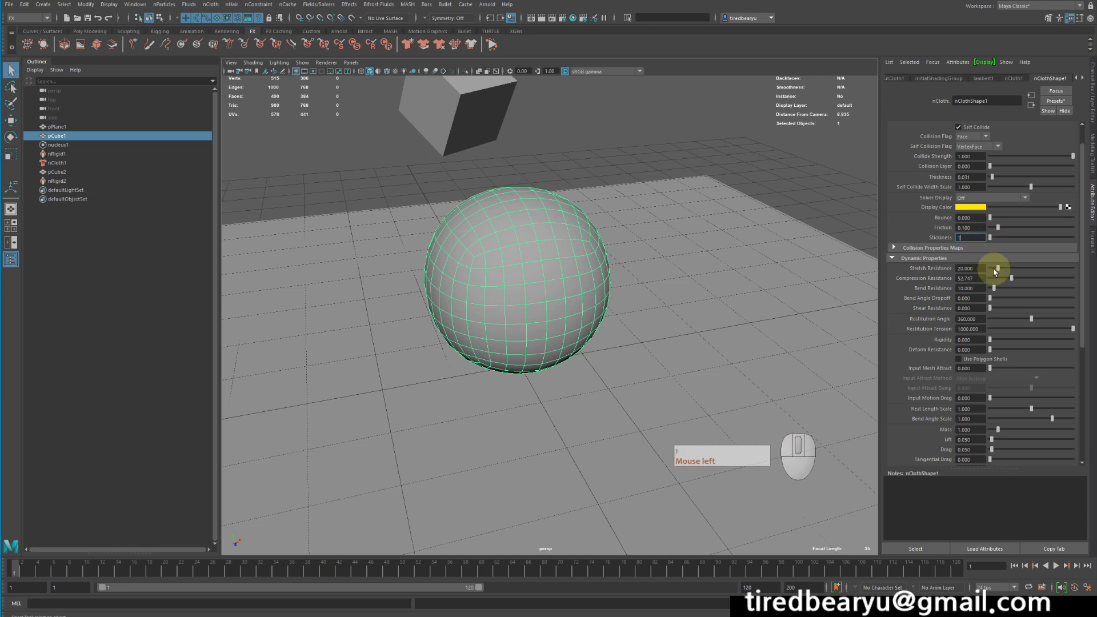
key(Return)
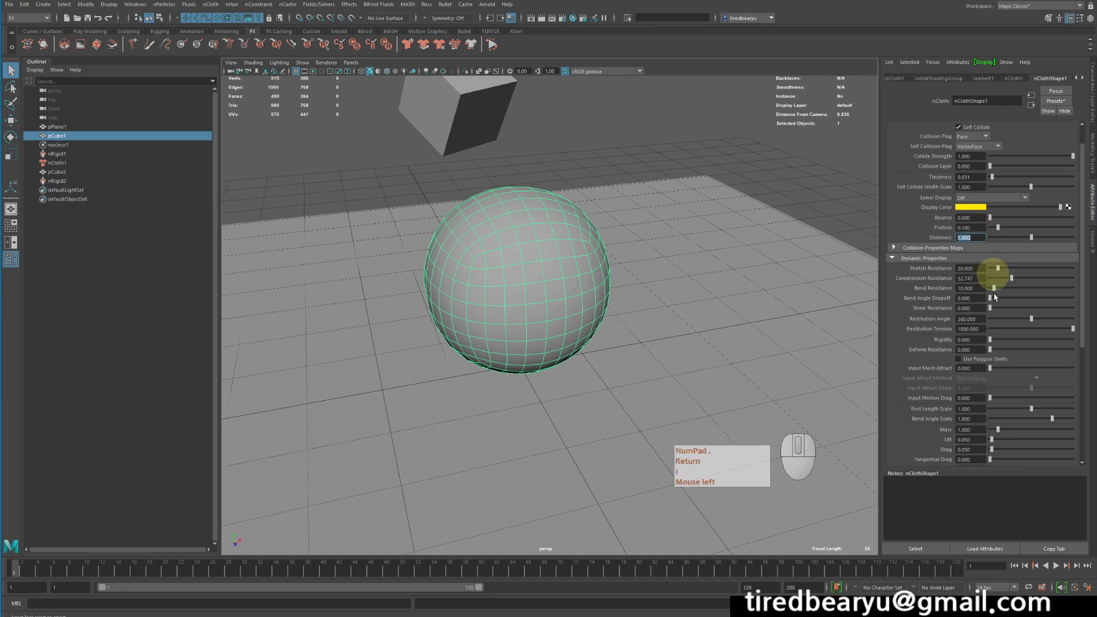
click(1036, 569)
click(1035, 569)
click(1056, 567)
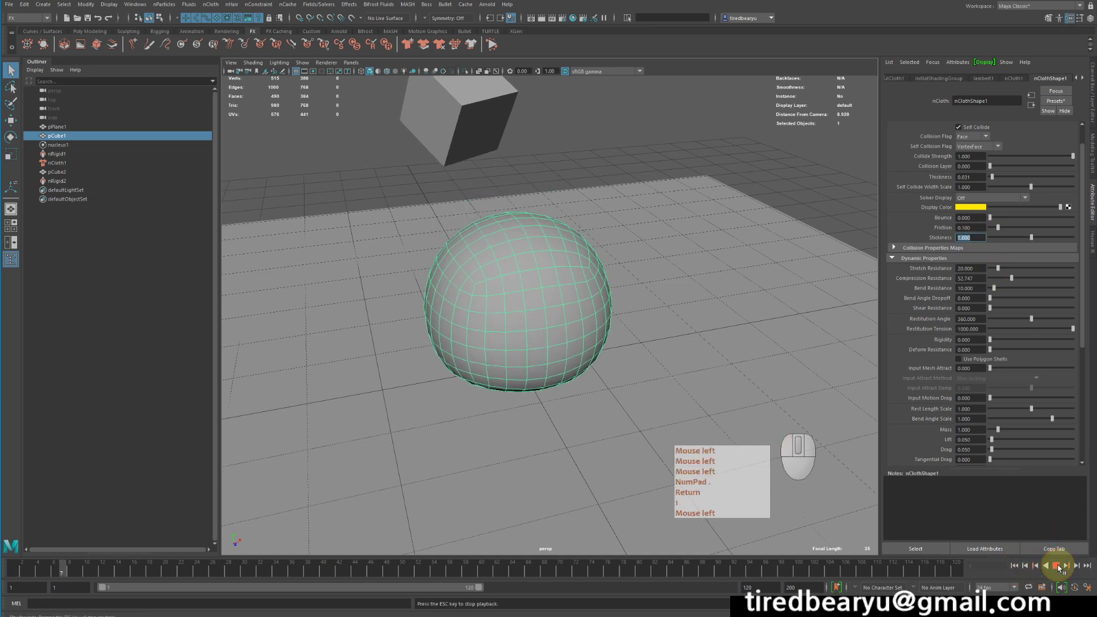
Orbit around the sphere while the simulation plays, then stop playback.
alt+drag(554, 291, 610, 320)
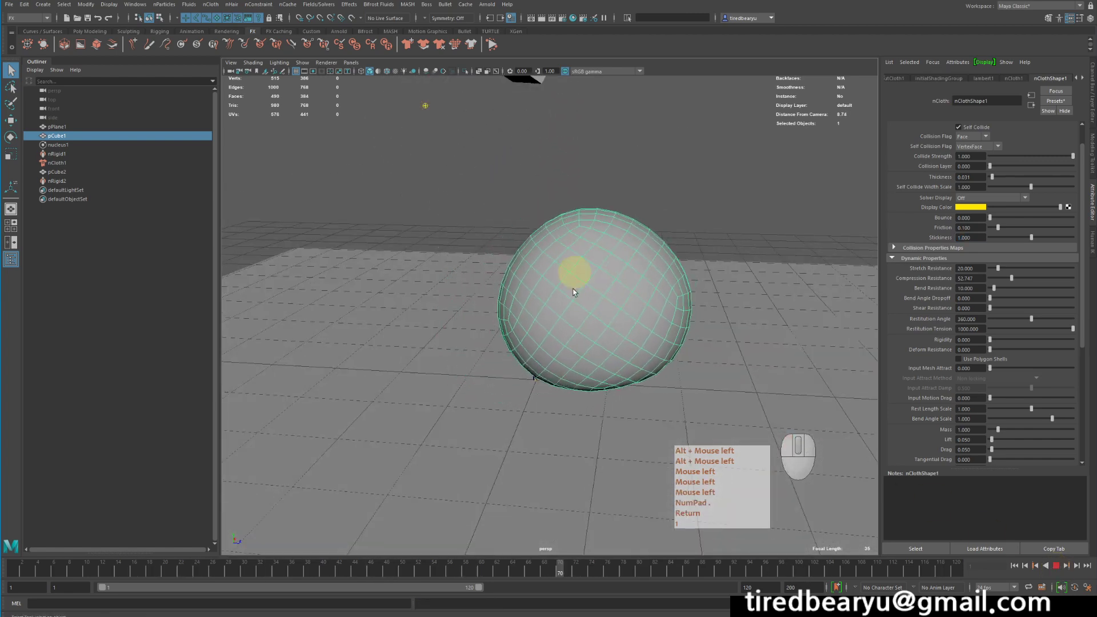
click(783, 196)
alt+drag(734, 288, 685, 320)
click(679, 321)
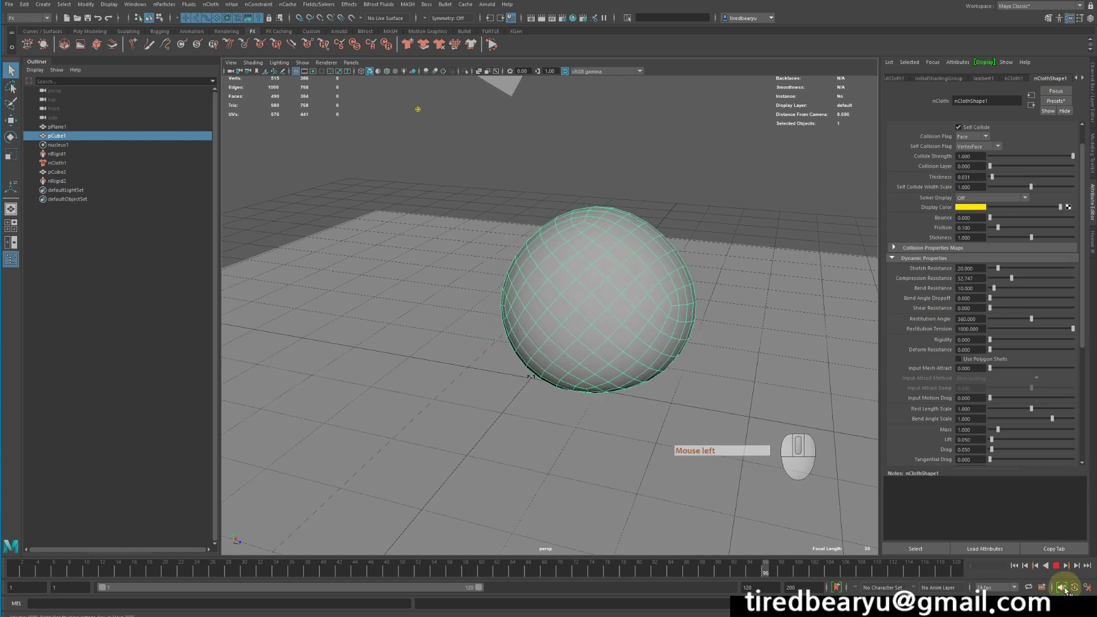
click(1056, 565)
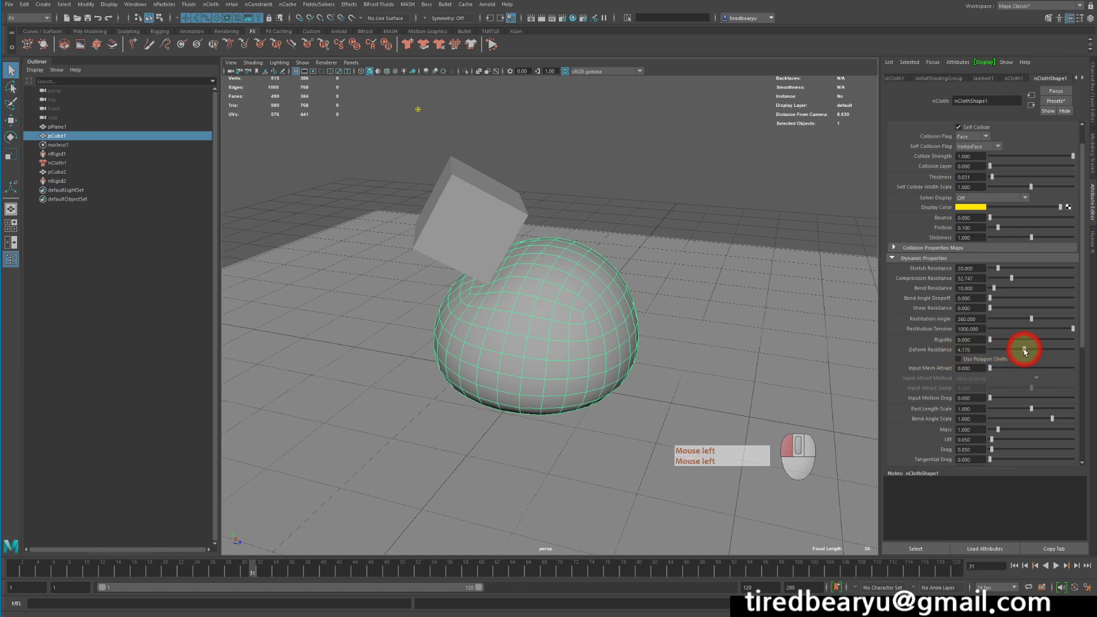
Set the sphere's deform resistance to 1.
click(965, 349)
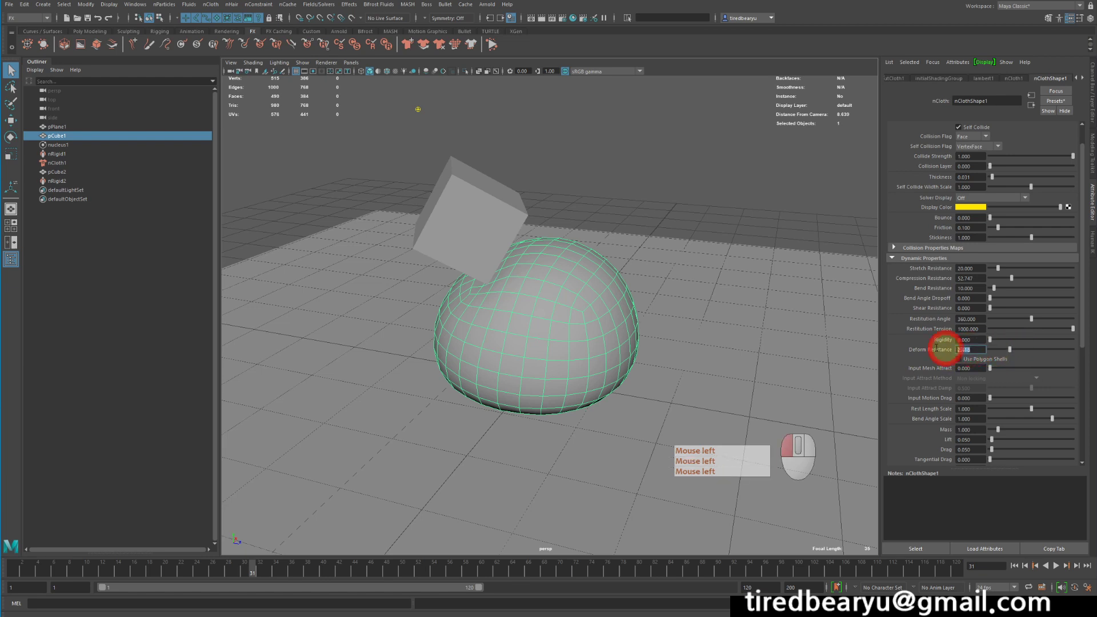
text(1)
key(Return)
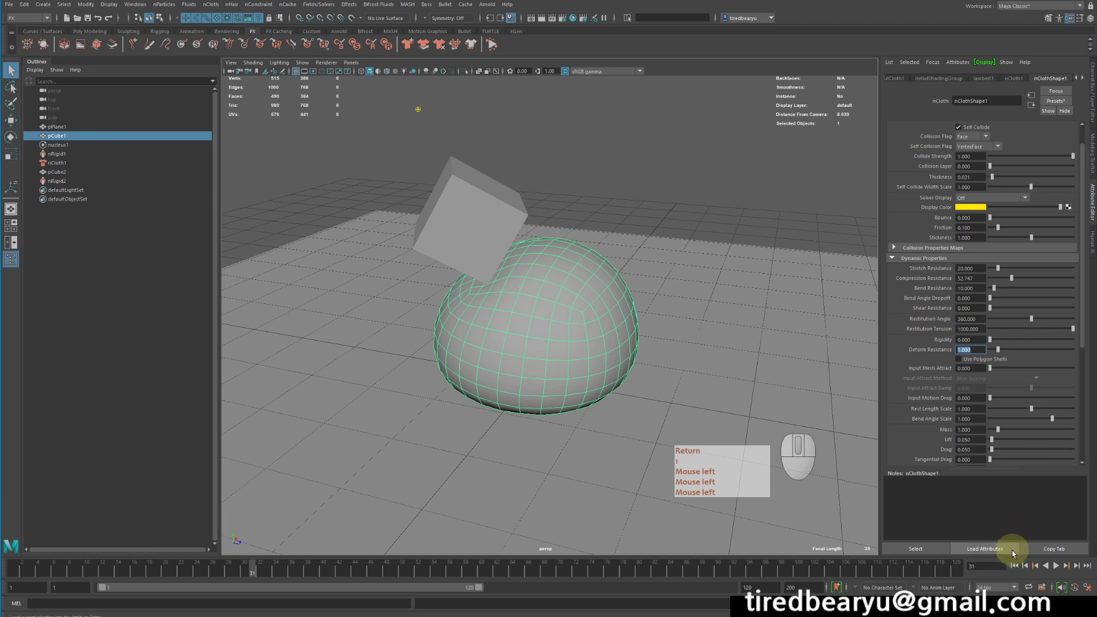
Set the sphere's compression resistance to 20.
double_click(982, 279)
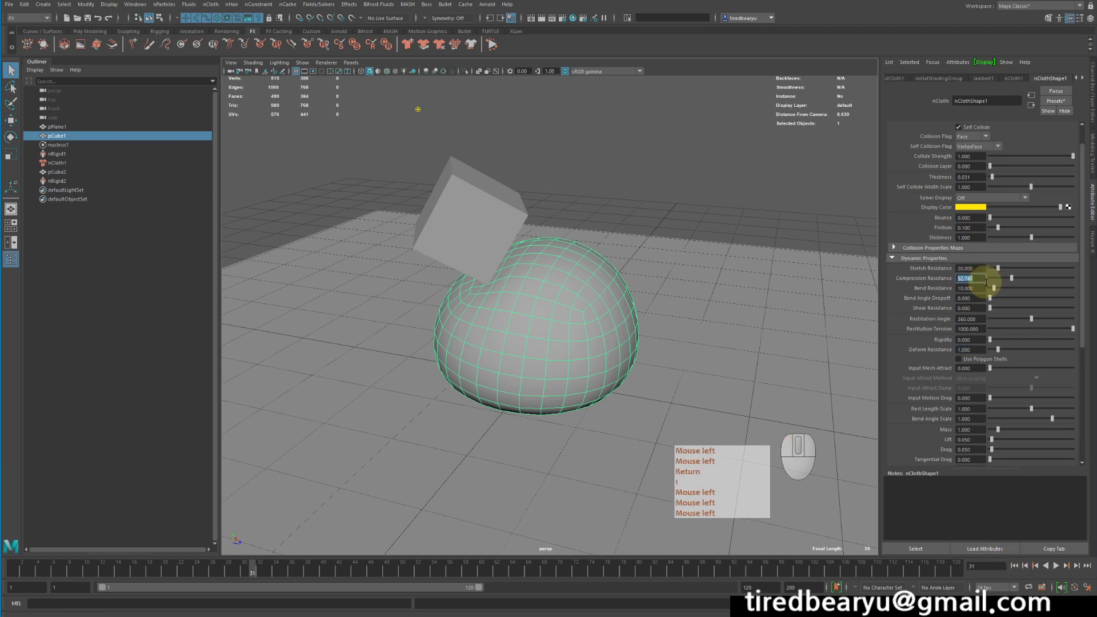
text(20)
key(Tab)
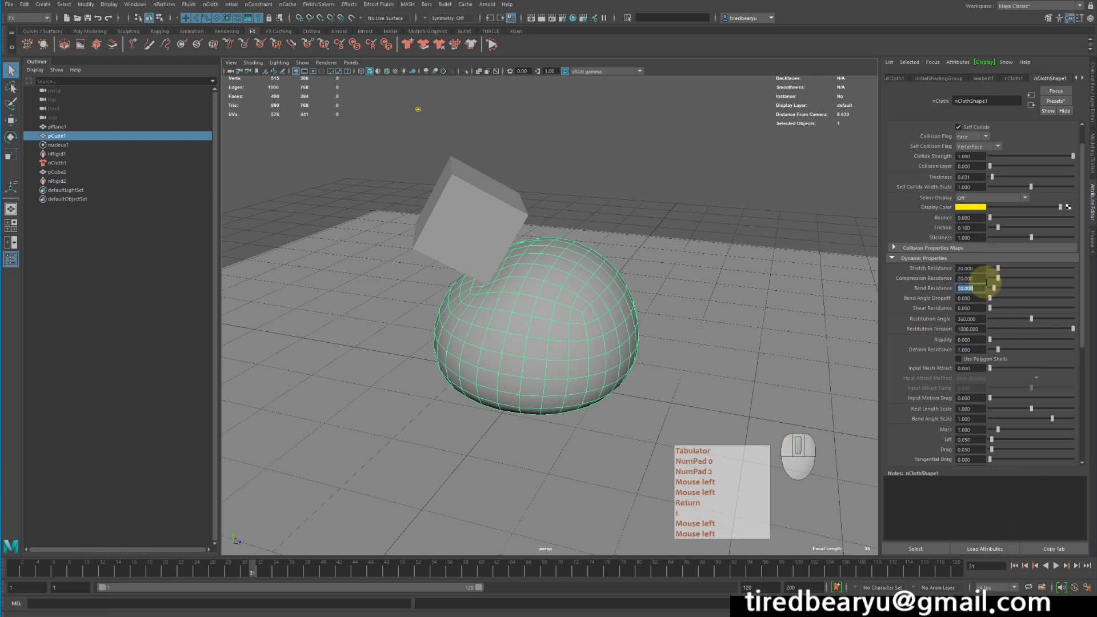
key(Return)
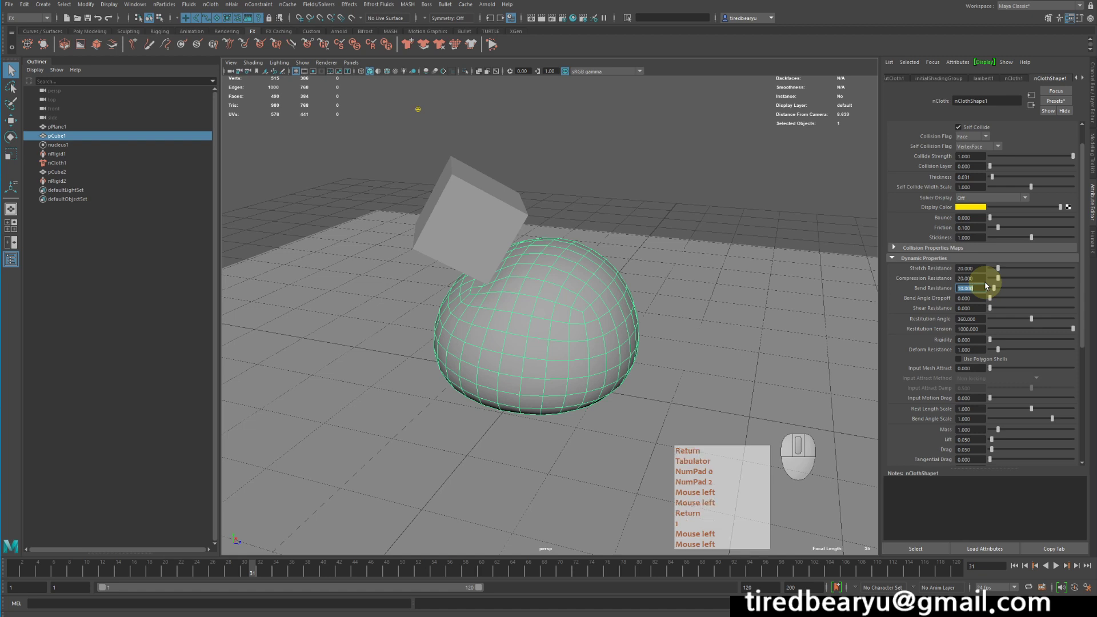
Replay the simulation from the start, raising the deform resistance to about 6.1 during playback, then stop it.
click(1014, 565)
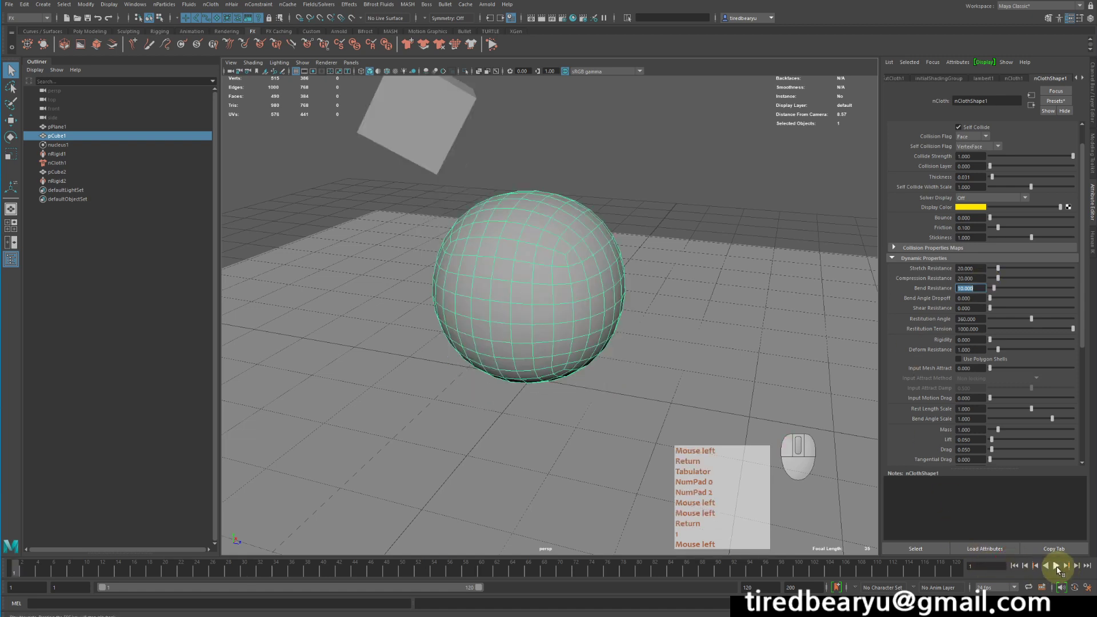
click(1056, 566)
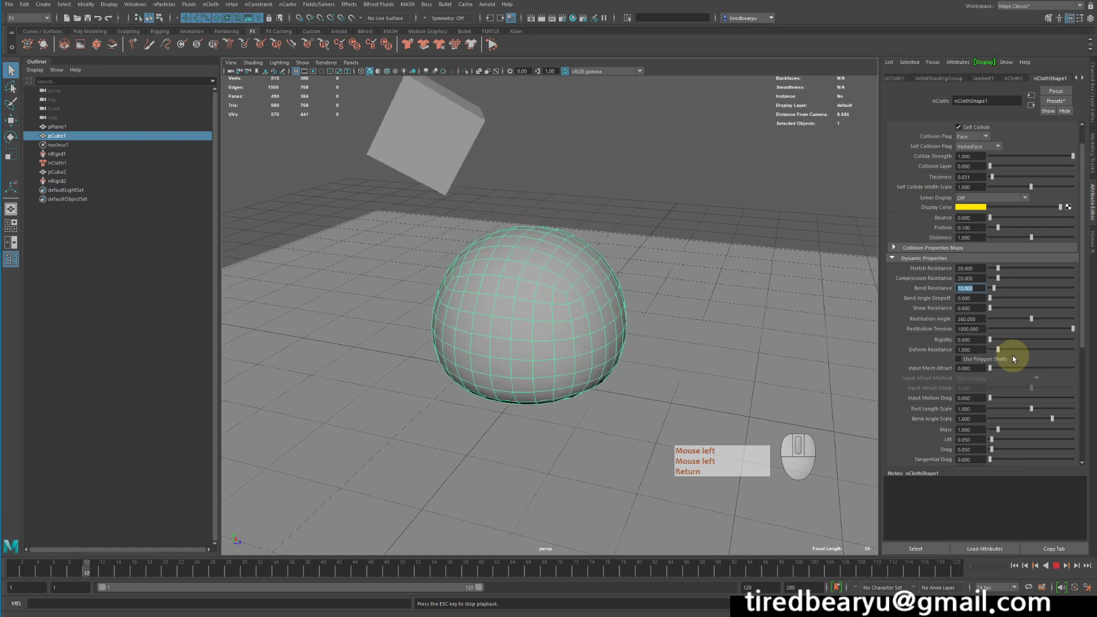
drag(1012, 349, 1020, 351)
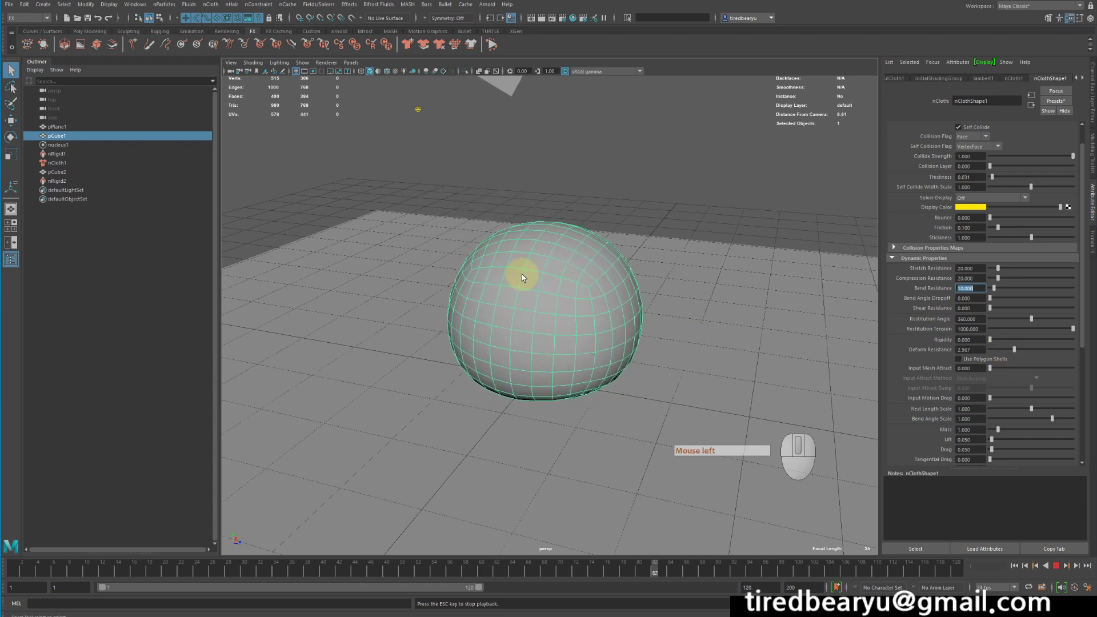
click(1040, 350)
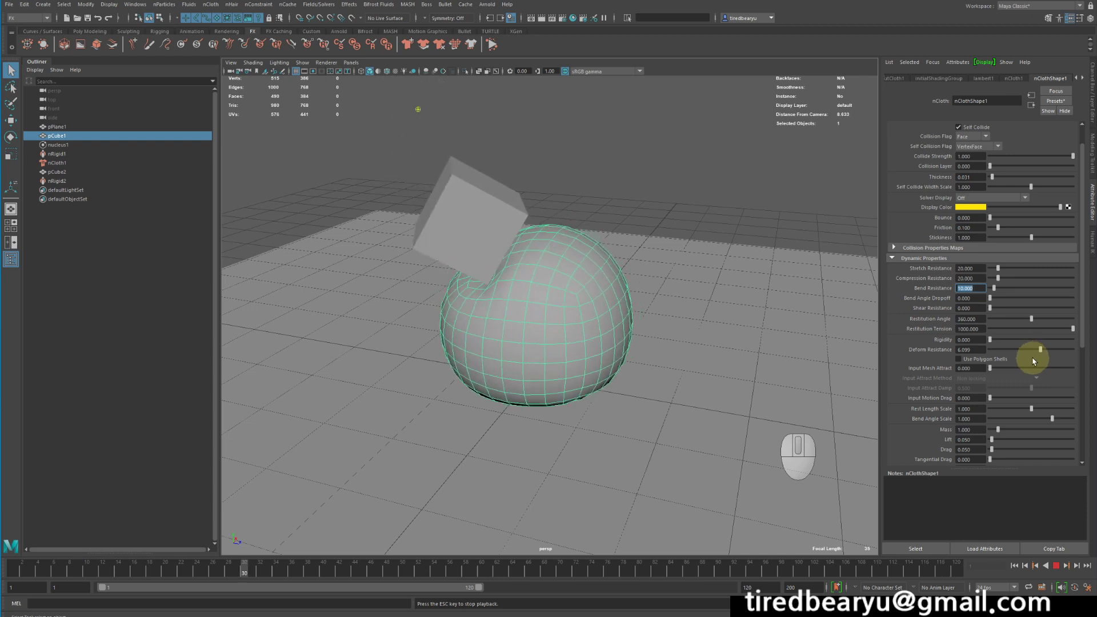
click(1055, 566)
Orbit the view and rewind the simulation to the first frame.
alt+drag(759, 437, 710, 430)
click(580, 312)
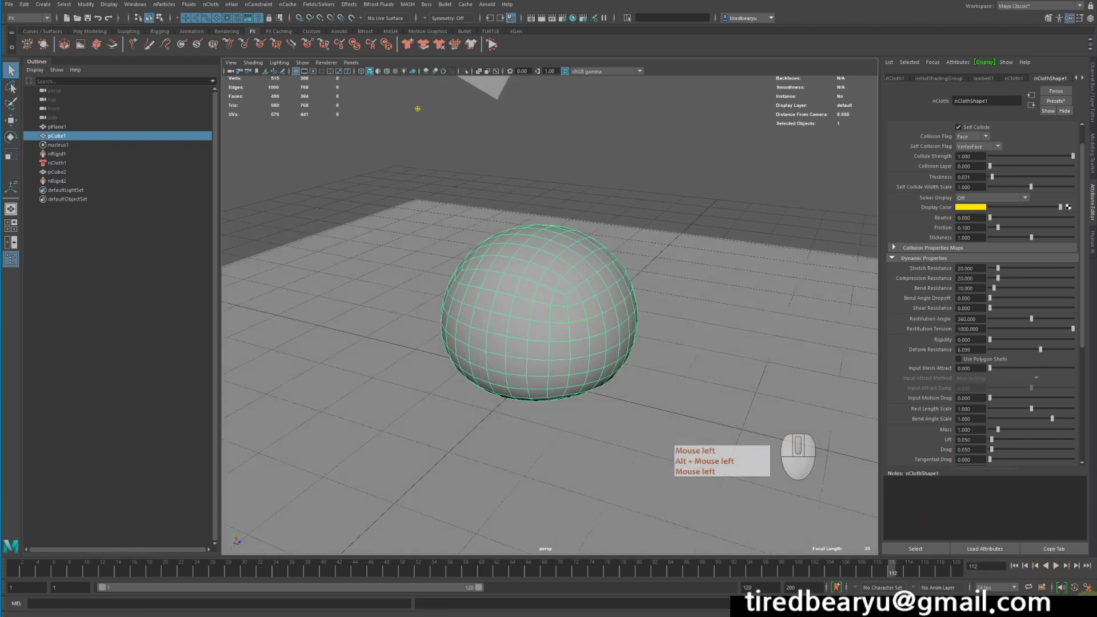
click(1014, 565)
alt+drag(743, 383, 726, 358)
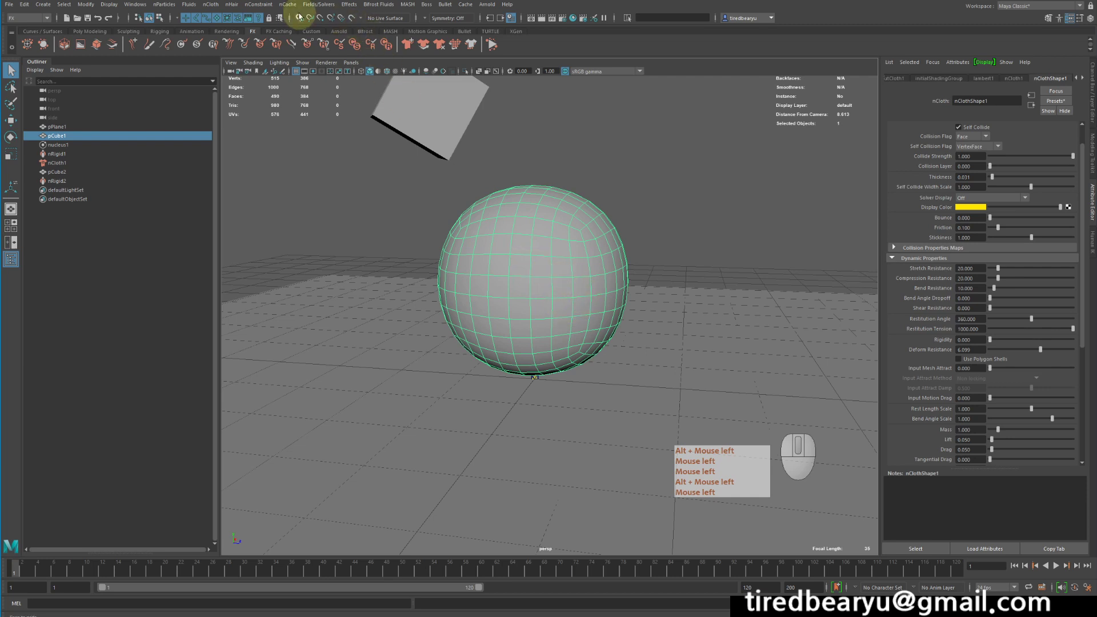
Tear off the nCloth Initial State menu as a floating window beside the viewport.
click(316, 5)
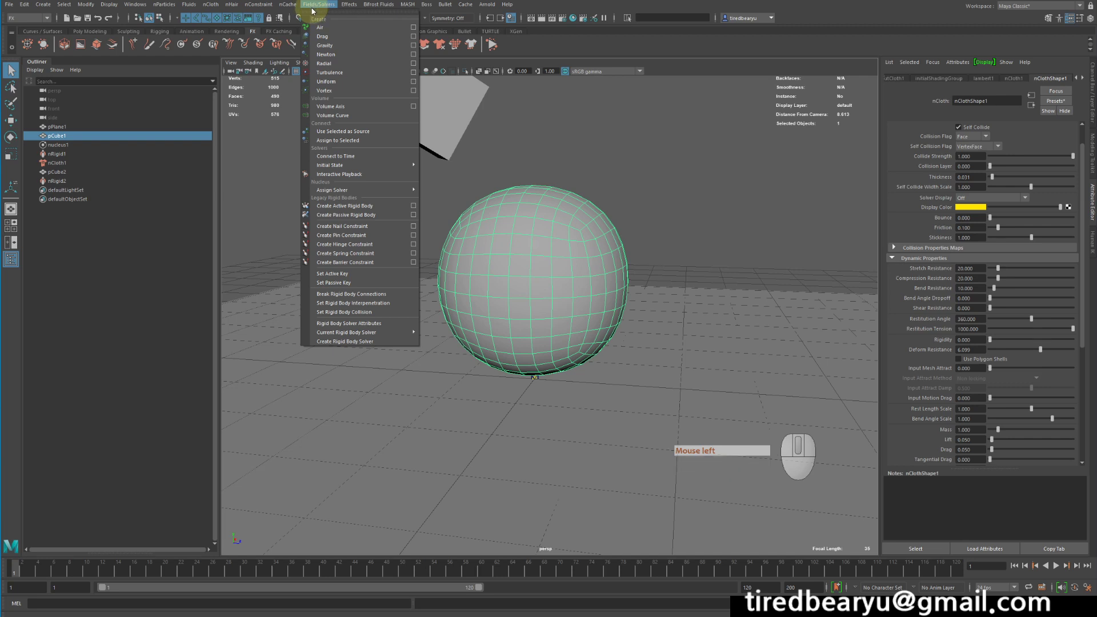
mouse_move(384, 166)
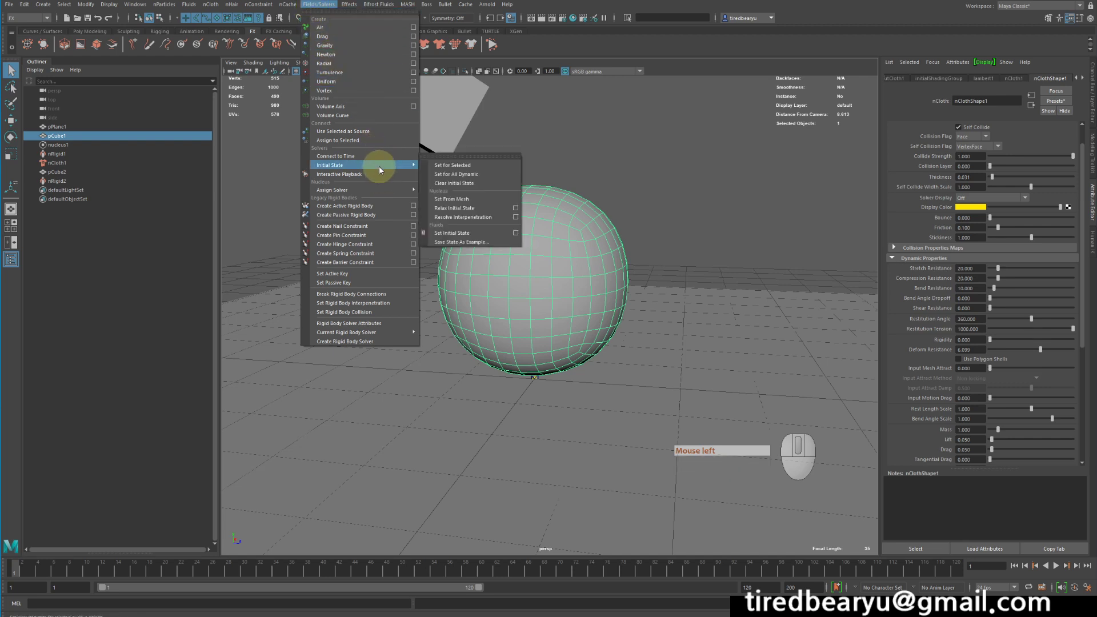
click(461, 157)
drag(474, 141, 673, 144)
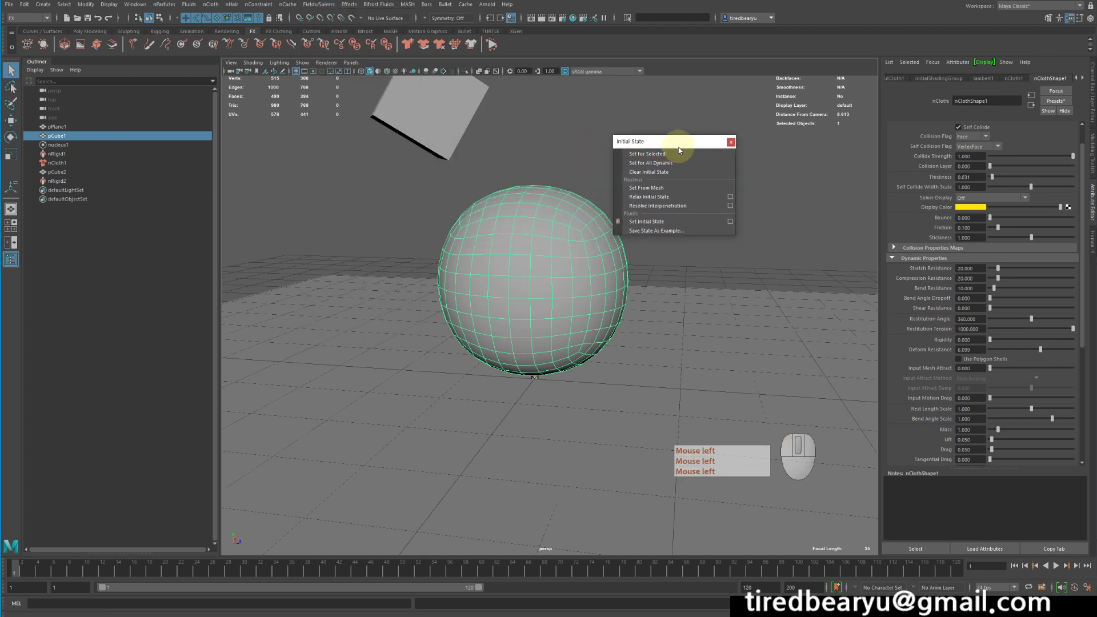
drag(676, 145, 719, 145)
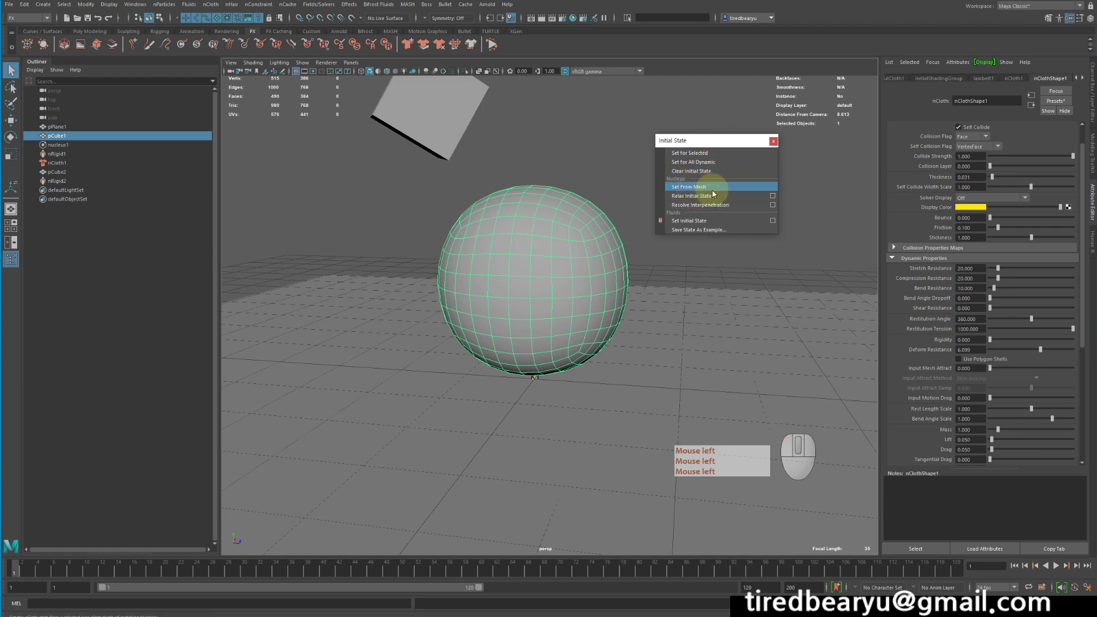
Try Set From Mesh for the initial state, then replay the simulation and pause it after the cube strikes.
click(712, 189)
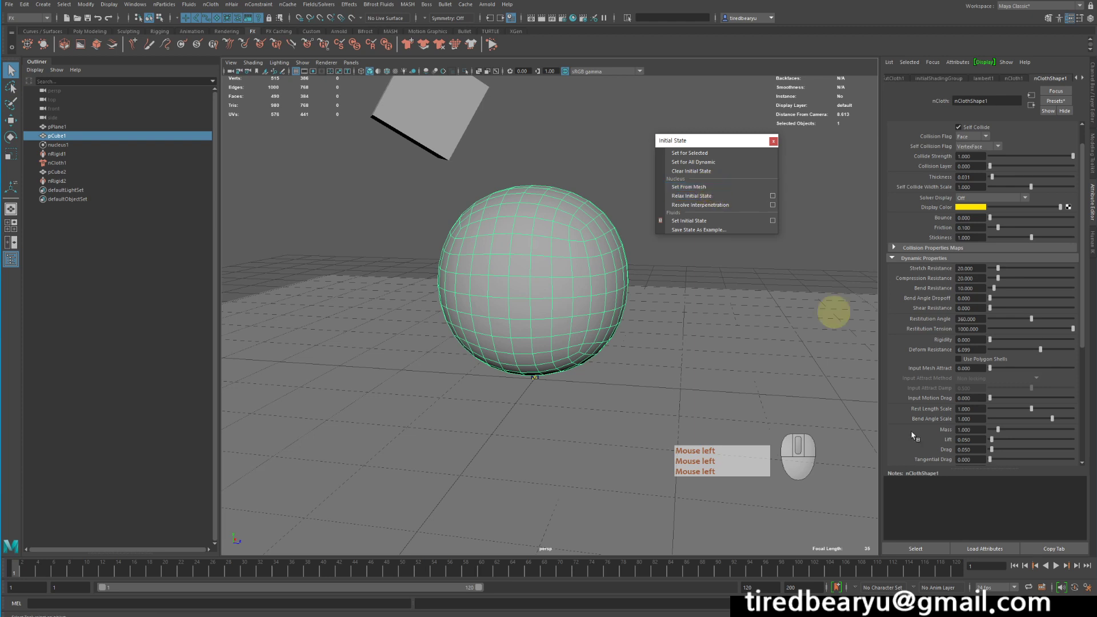
click(1055, 566)
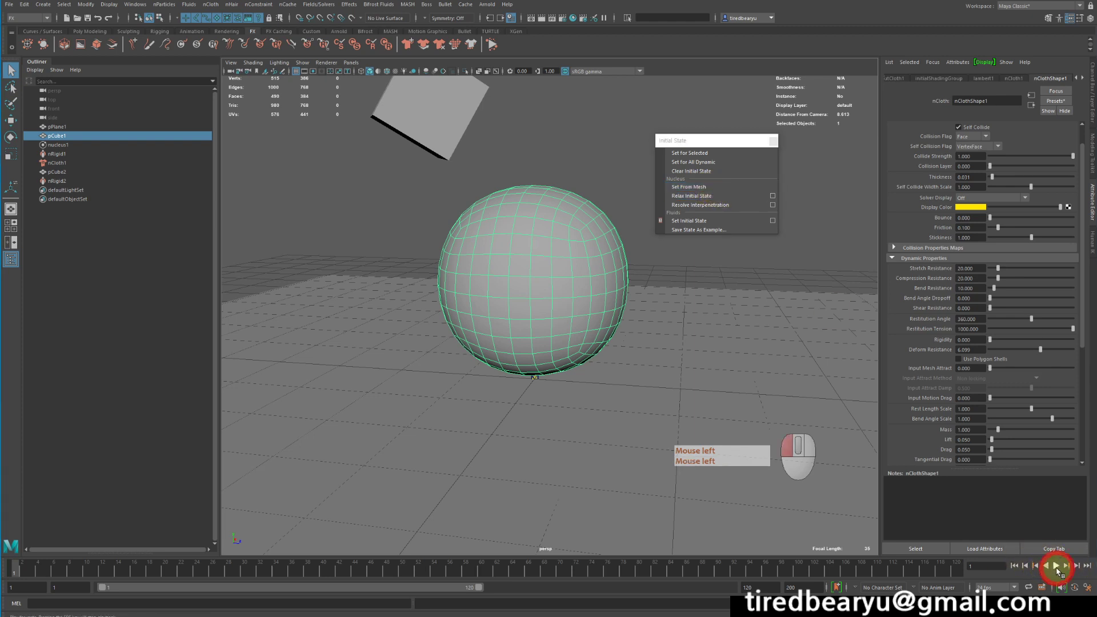
click(794, 227)
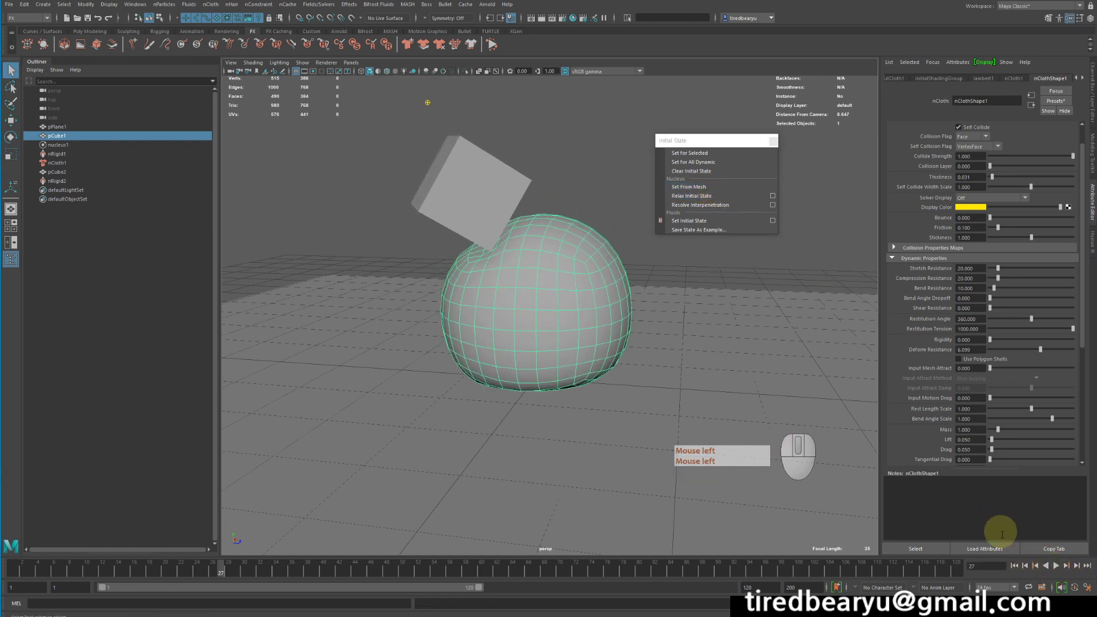
click(1014, 566)
click(1056, 566)
click(1055, 566)
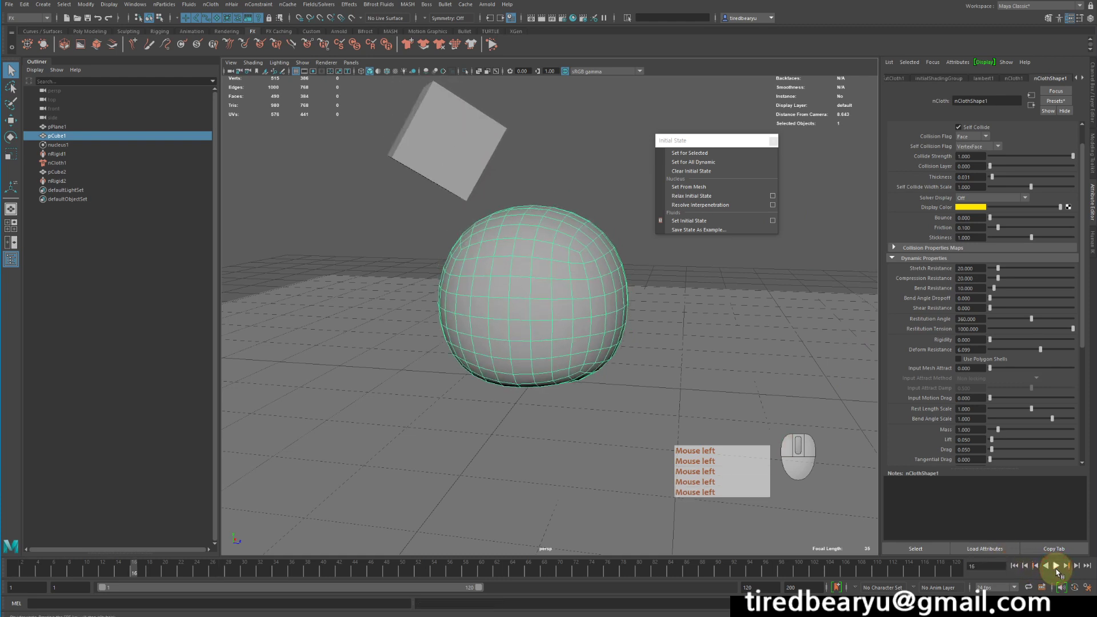
Try Set From Mesh again on the paused frame, then rewind the simulation.
click(693, 187)
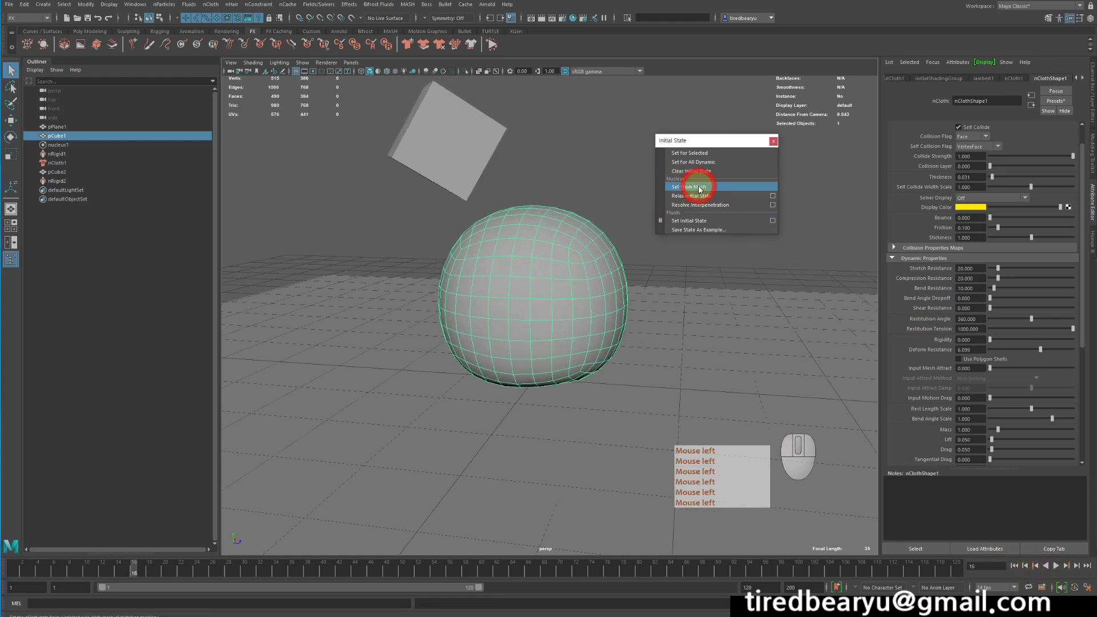
click(1001, 531)
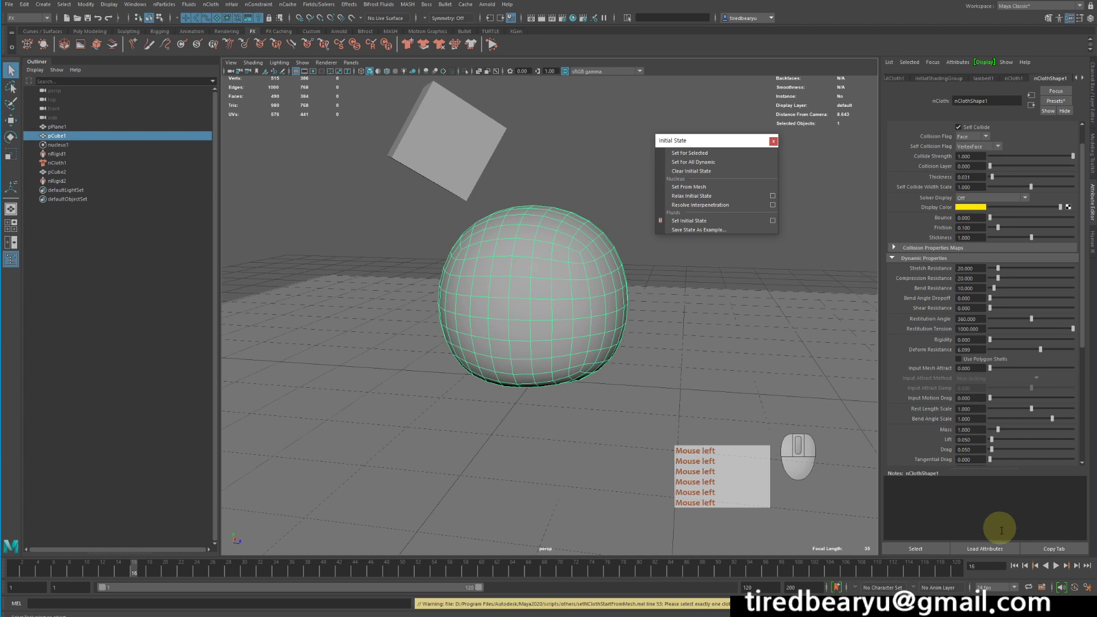
click(1014, 566)
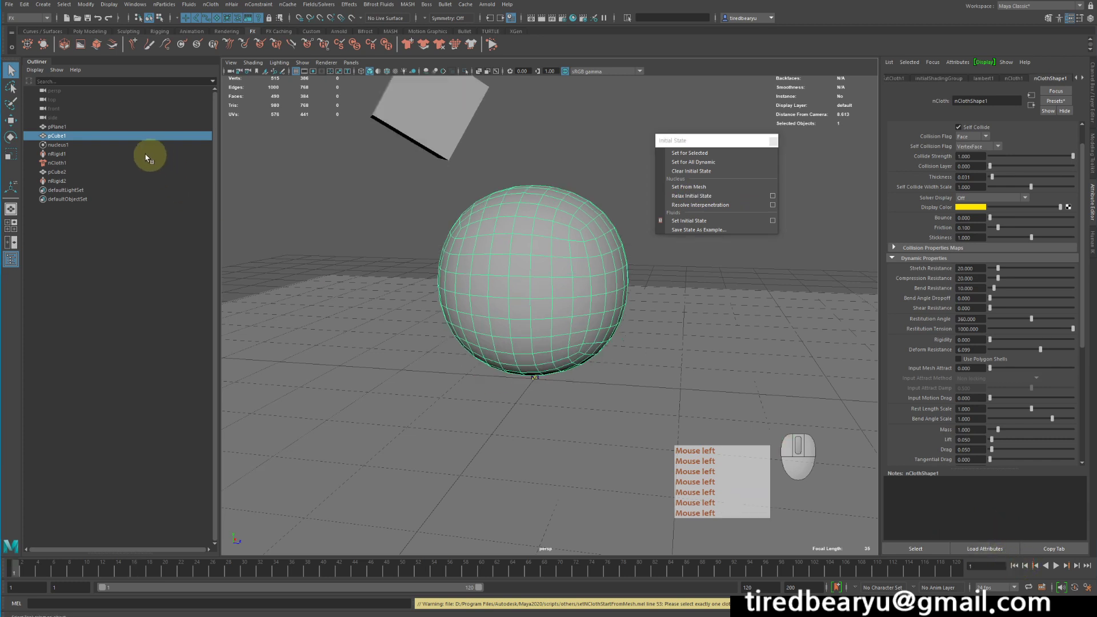
Select the nCloth node, play to an early dented frame, then select the sphere mesh and set the initial state from it.
click(57, 163)
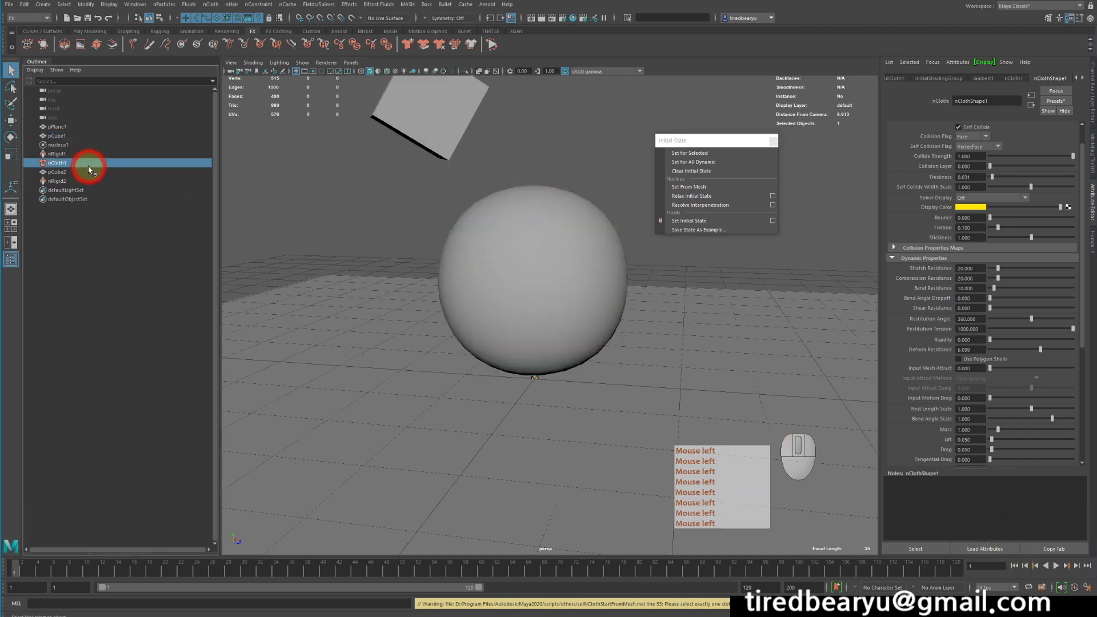
click(1057, 566)
click(713, 187)
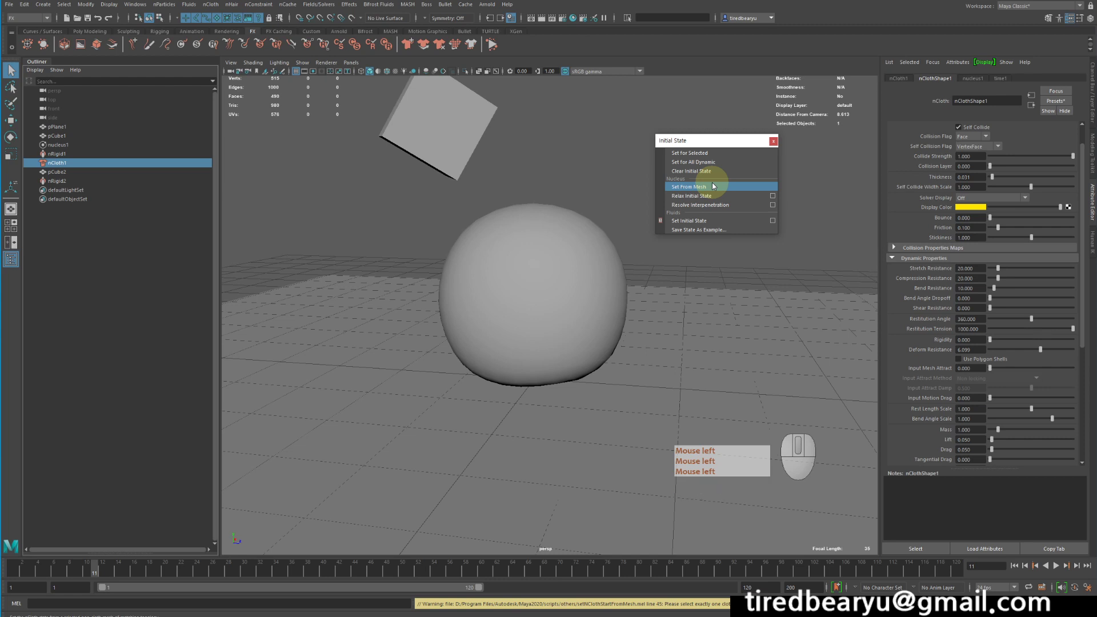
click(564, 256)
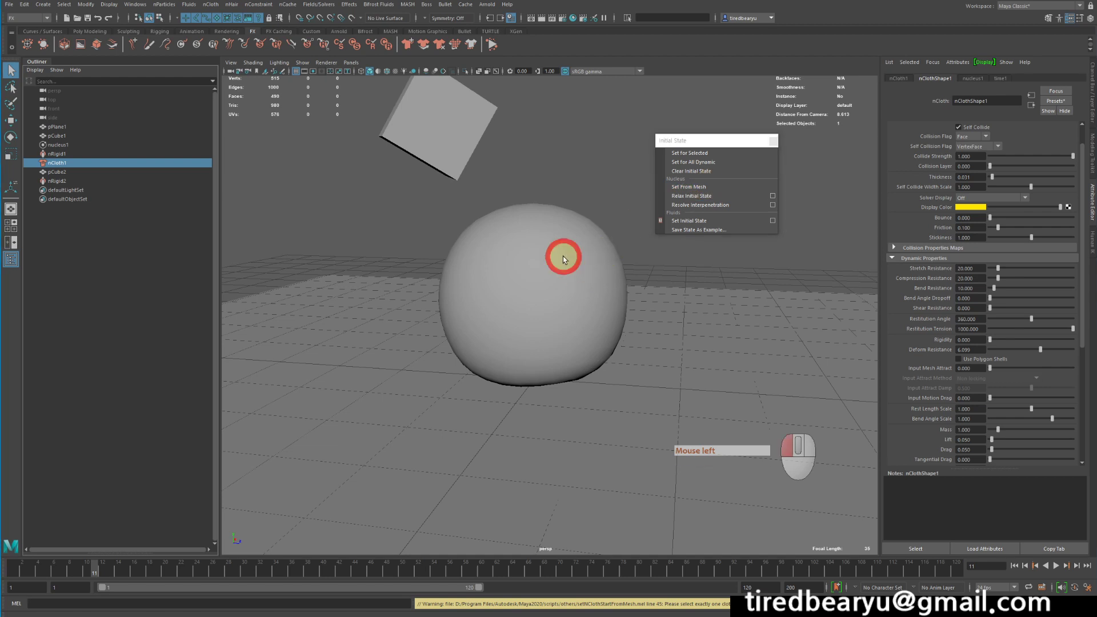
click(690, 187)
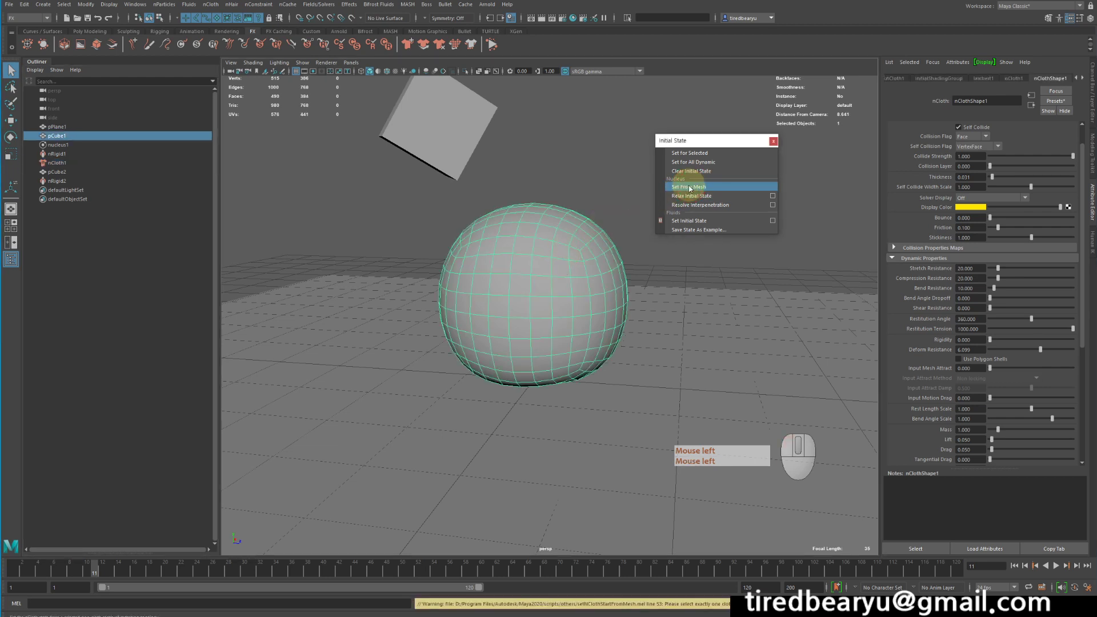
Rewind, apply Set for Selected to the sphere, and replay the simulation to check the new initial state.
click(1014, 566)
alt+drag(553, 158, 608, 162)
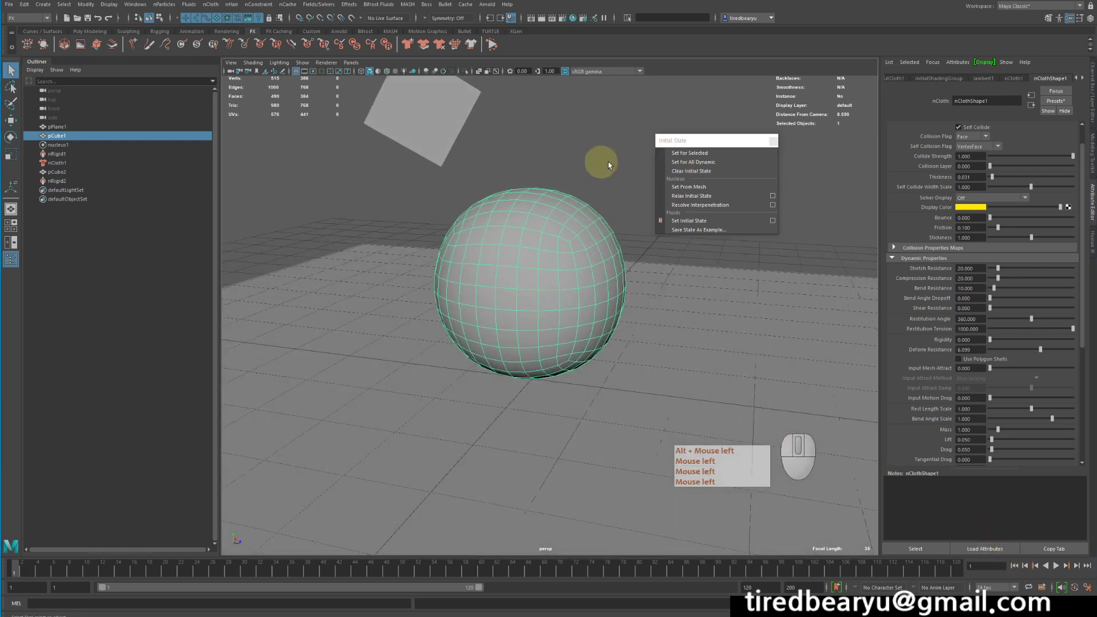
click(685, 154)
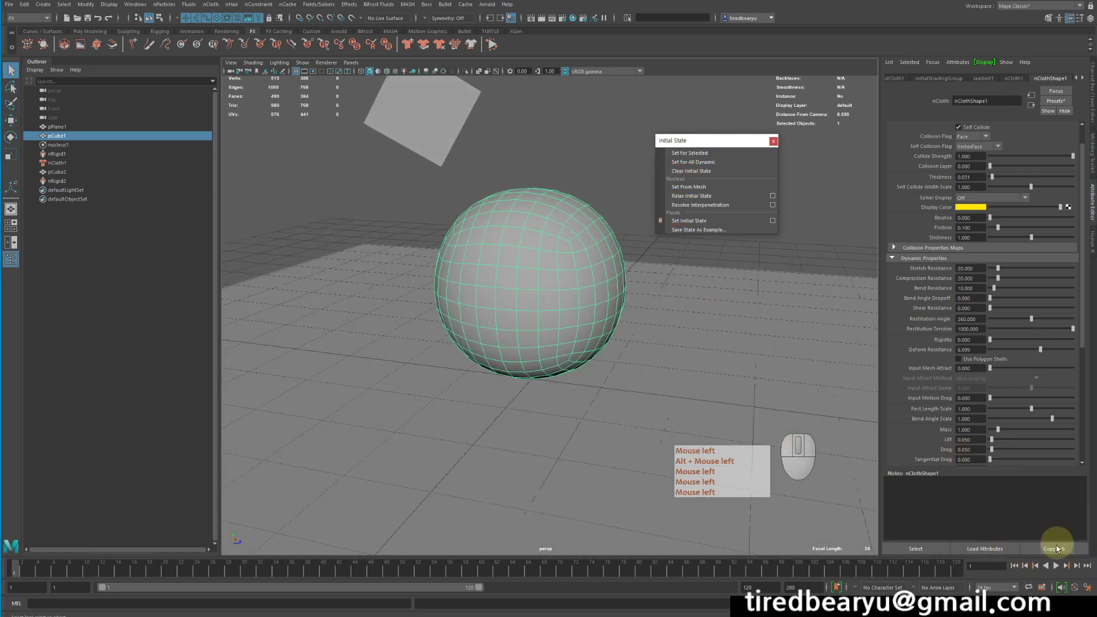
click(1055, 566)
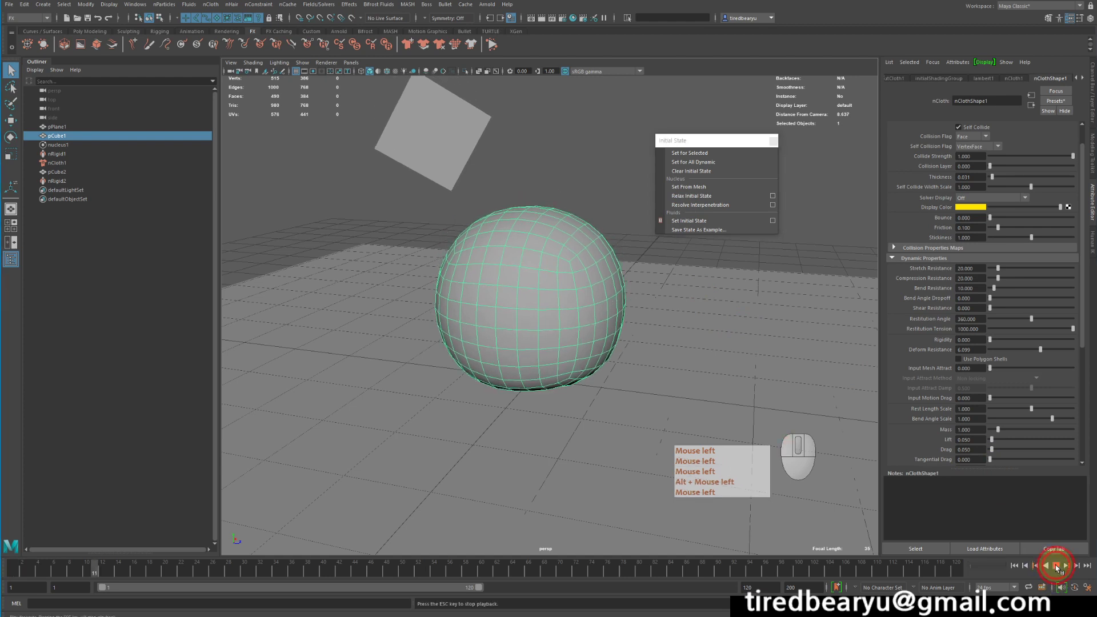
click(751, 153)
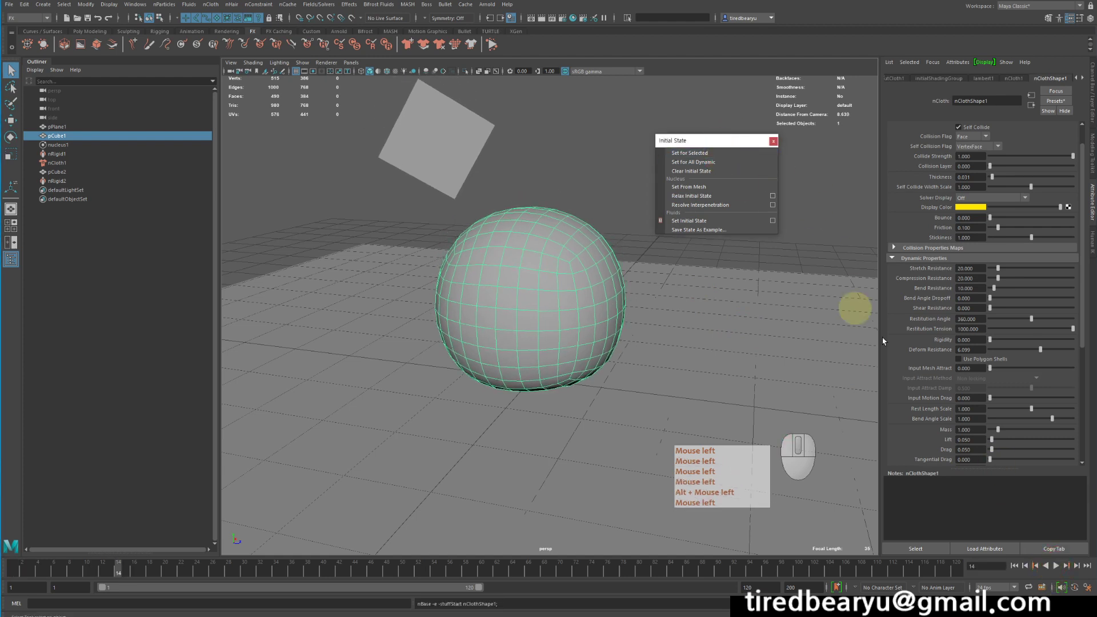
click(1023, 567)
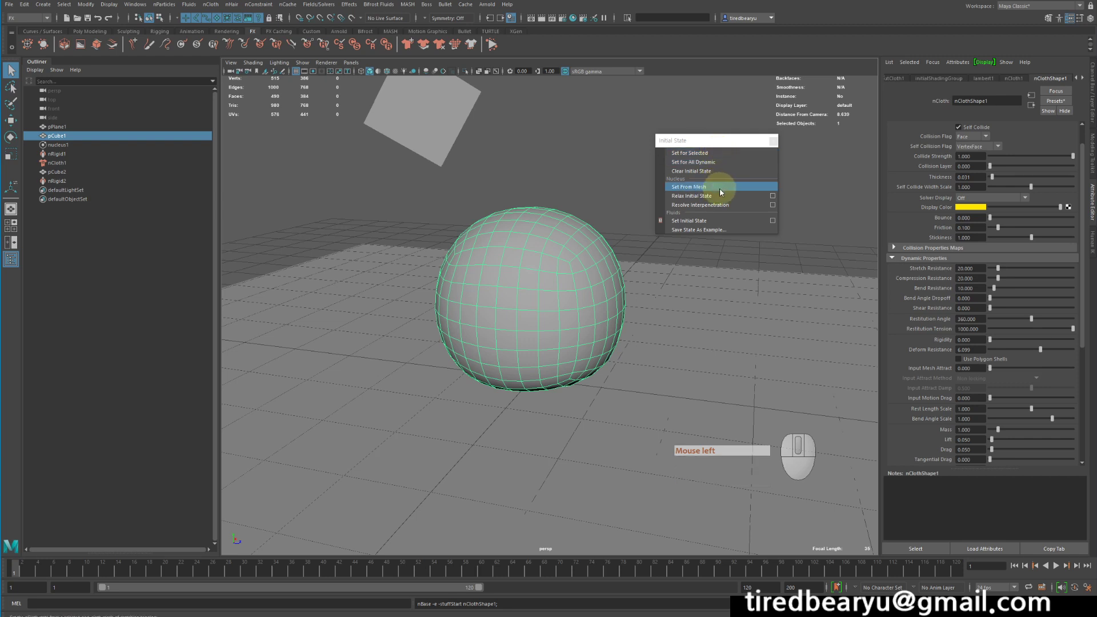
click(1055, 565)
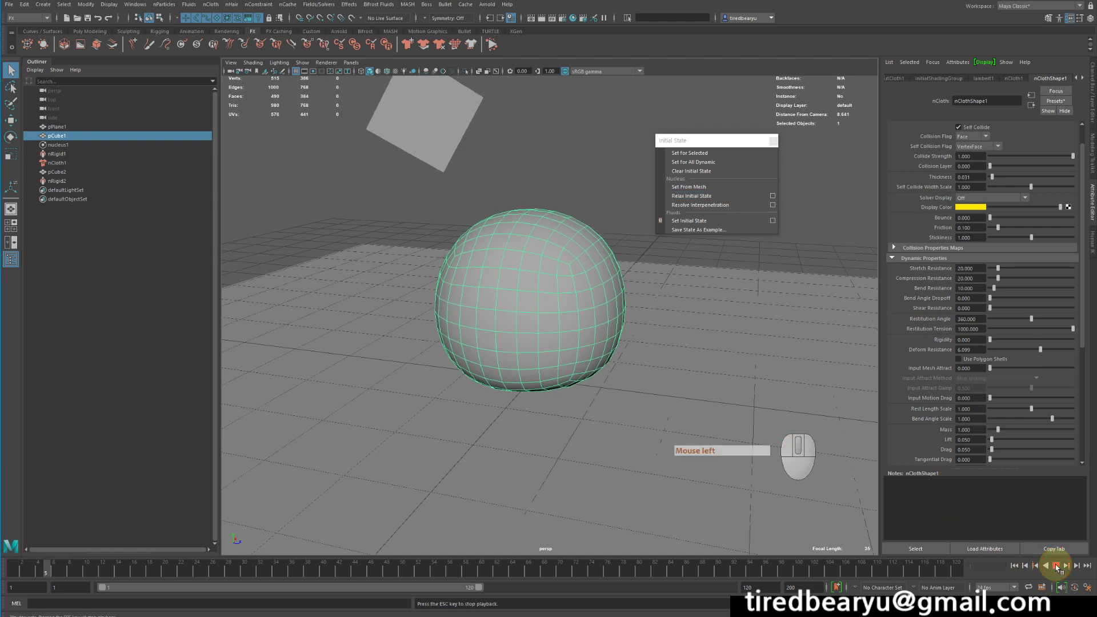
Set the sphere's initial state from the current dented frame with Set for Selected.
click(695, 154)
mouse_move(581, 196)
alt+mouse_down()
mouse_move(580, 184)
mouse_move(566, 184)
alt+mouse_up()
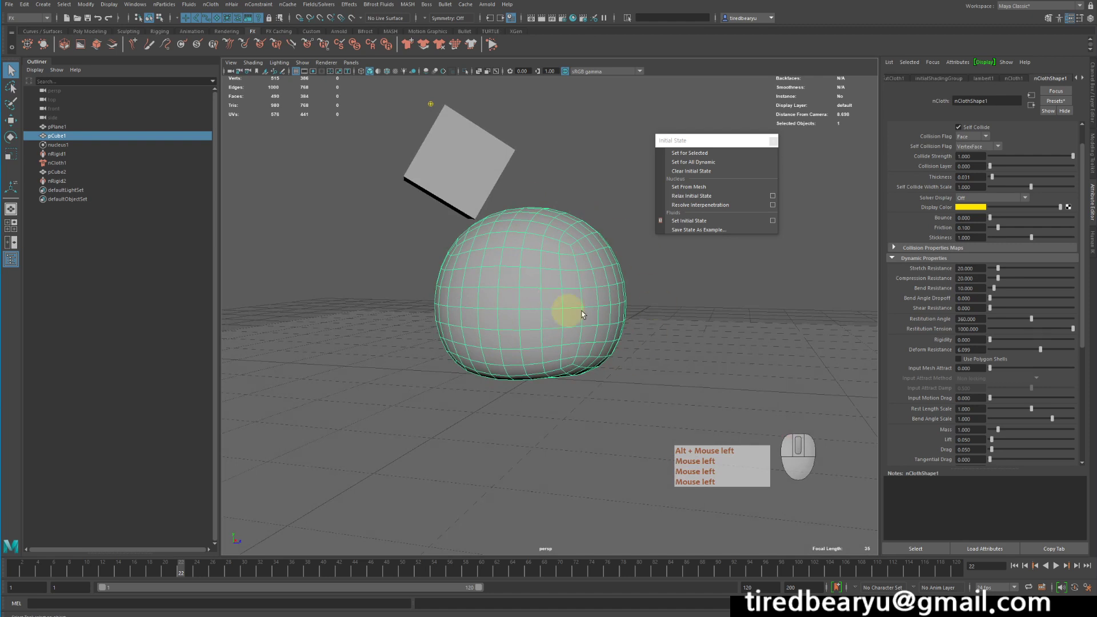
Rewind the simulation and replay it, stopping again around frame 22.
click(1015, 566)
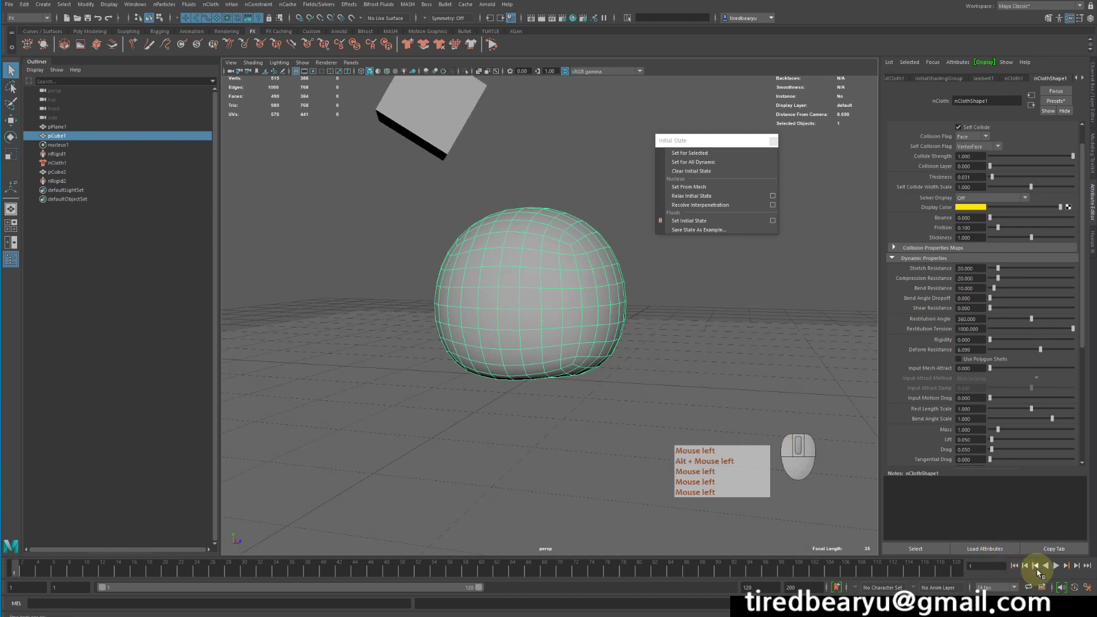
click(1053, 566)
click(1054, 566)
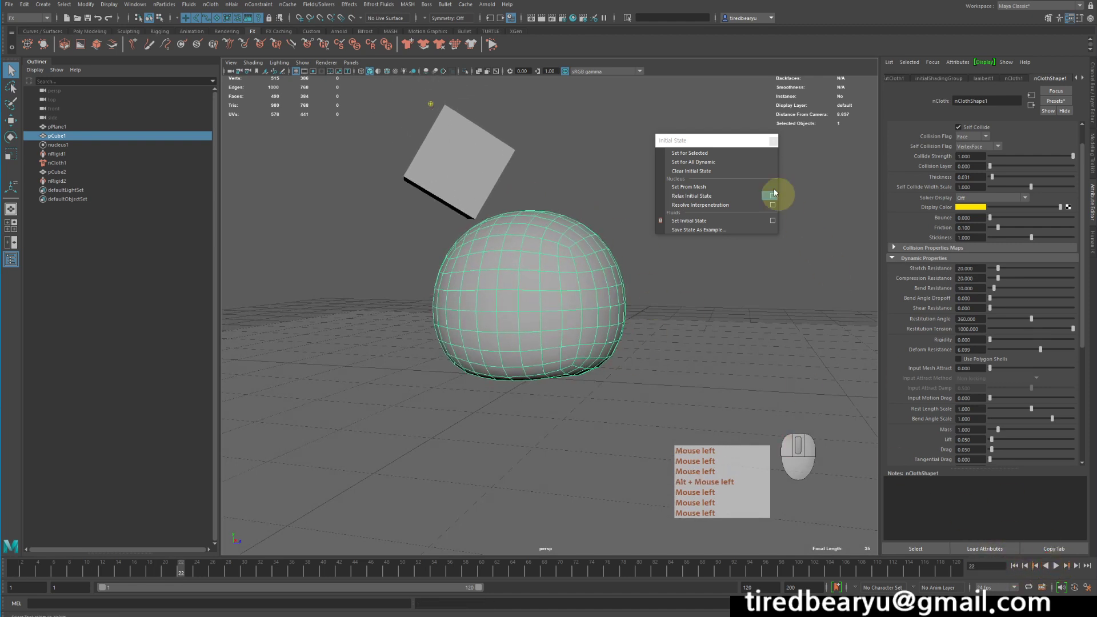
Apply Set for Selected again to update the sphere's initial state at this frame.
click(716, 151)
alt+drag(639, 257, 651, 260)
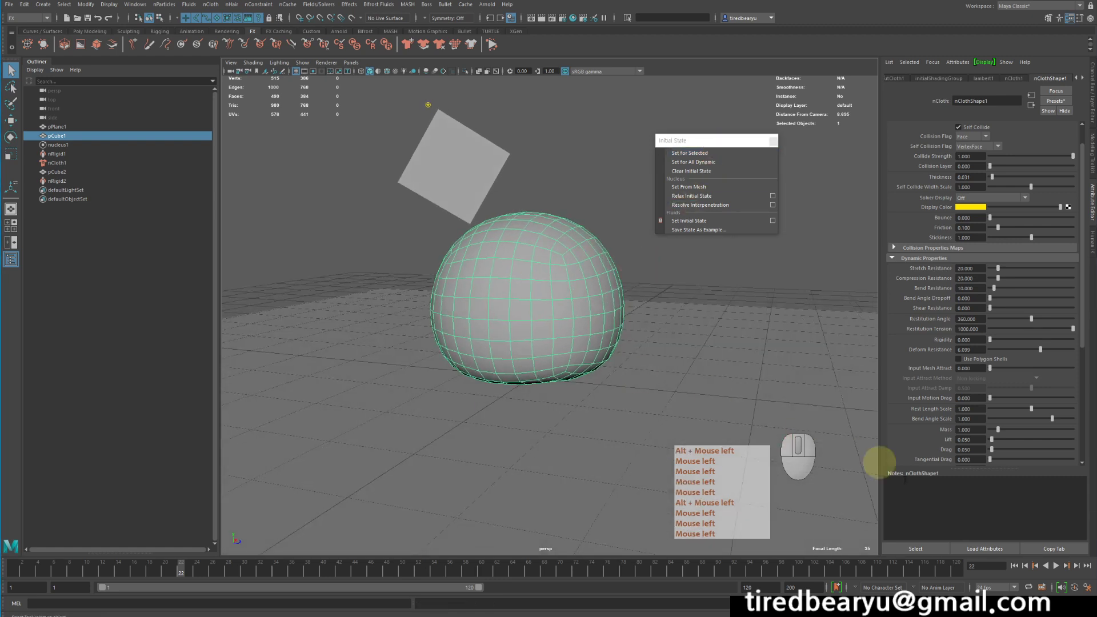
Rewind and replay the simulation, selecting the cube and then the sphere while it plays.
click(1014, 567)
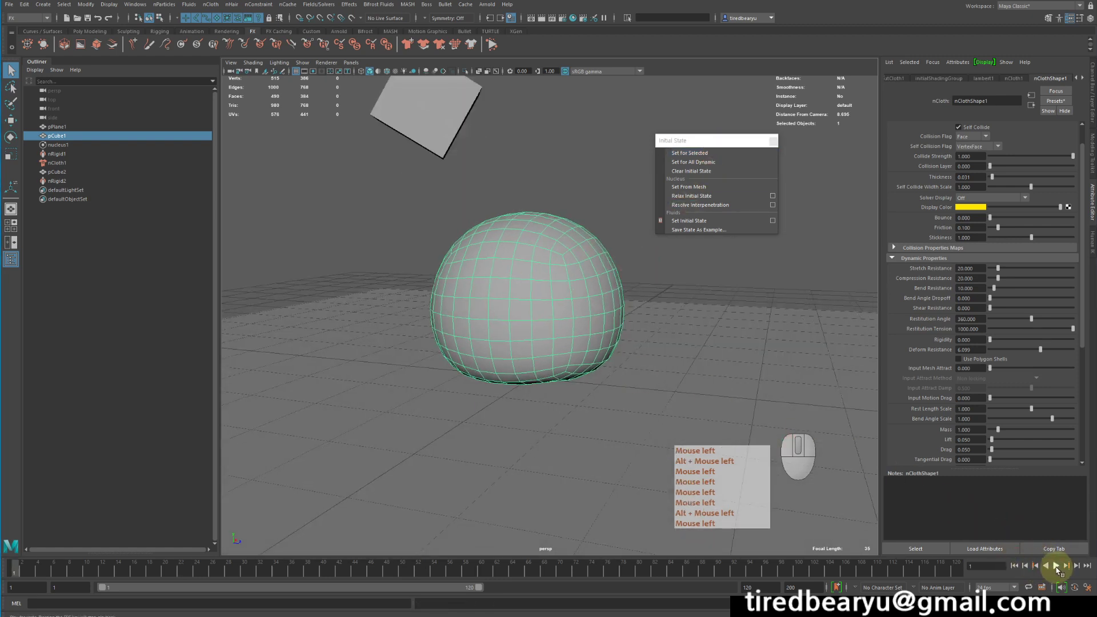
click(1055, 566)
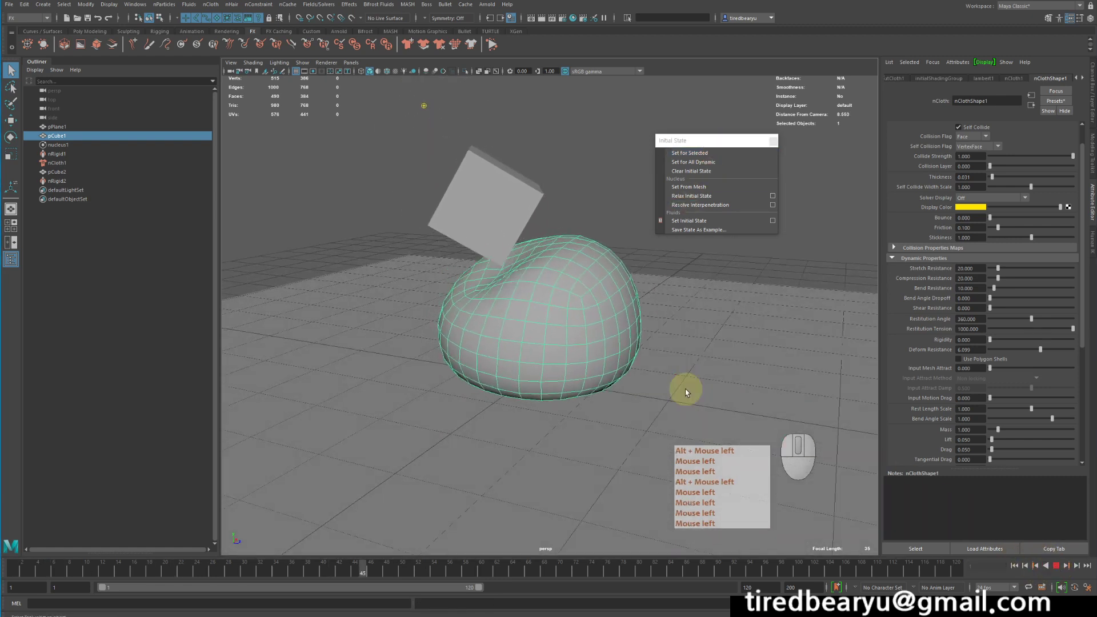
click(585, 177)
click(588, 287)
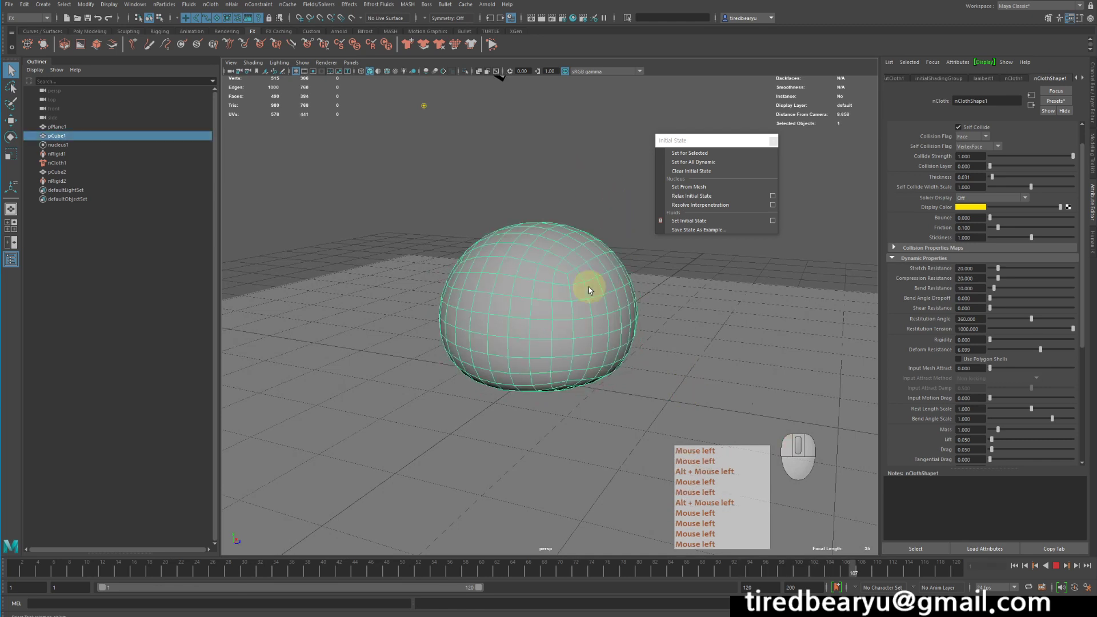